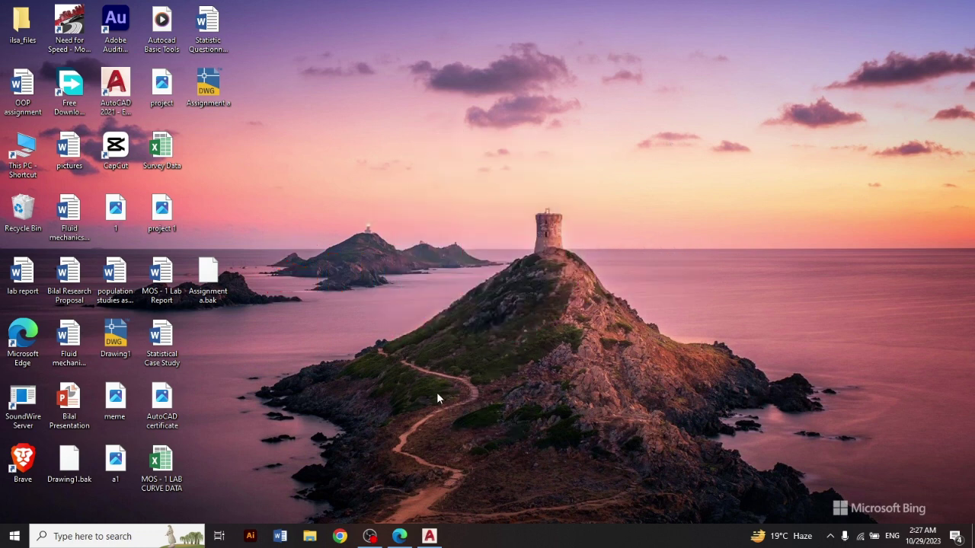
Step: Check Figure-1 in the assignment PDF, then bring the AutoCAD drawing back on screen
mouse_move(399, 537)
left_click(415, 464)
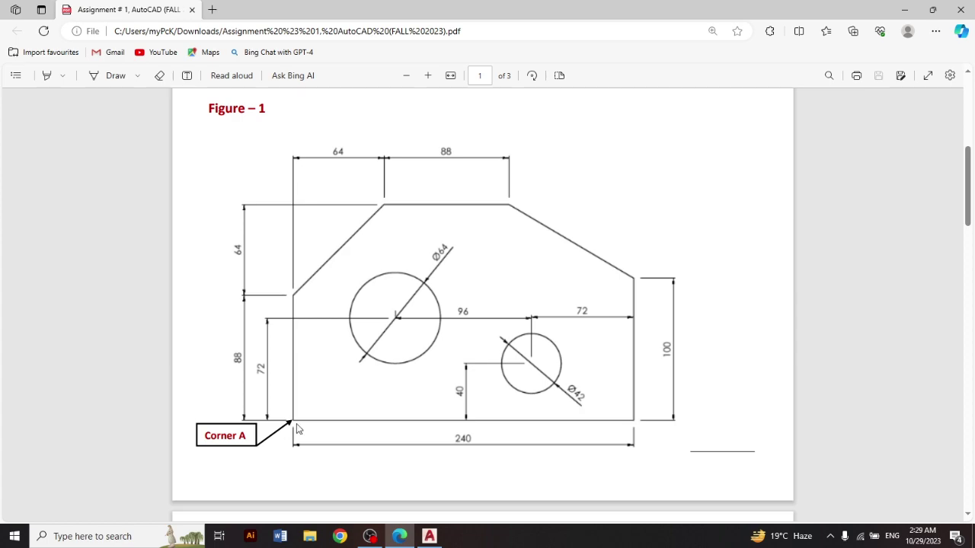
left_click(904, 9)
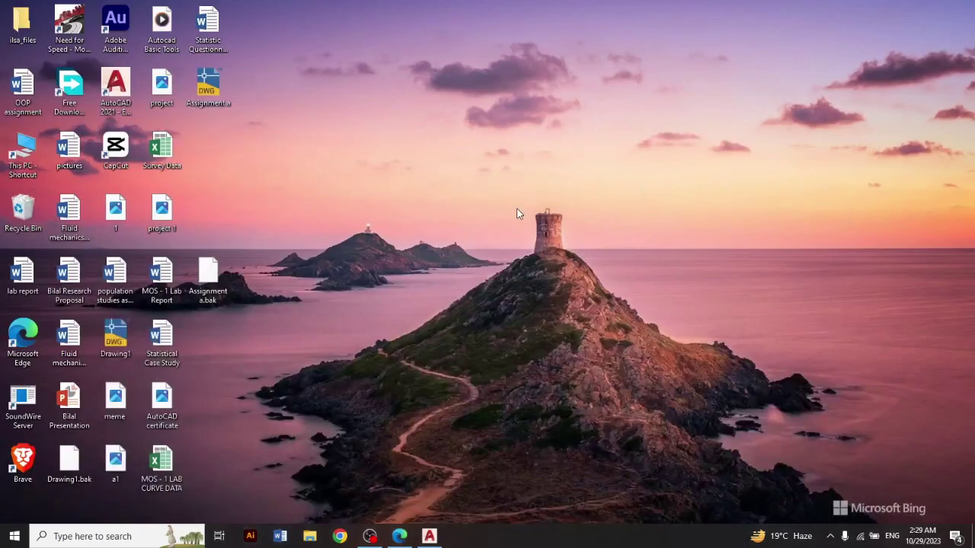
left_click(429, 536)
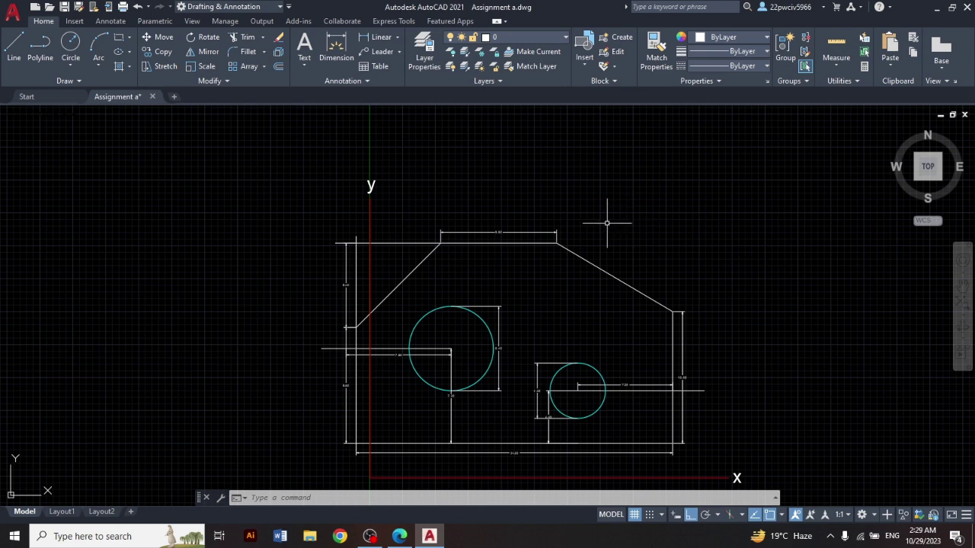
Step: In Drawing Units (UN), keep Decimal length precision at 0.00 and close the dialog
type("un")
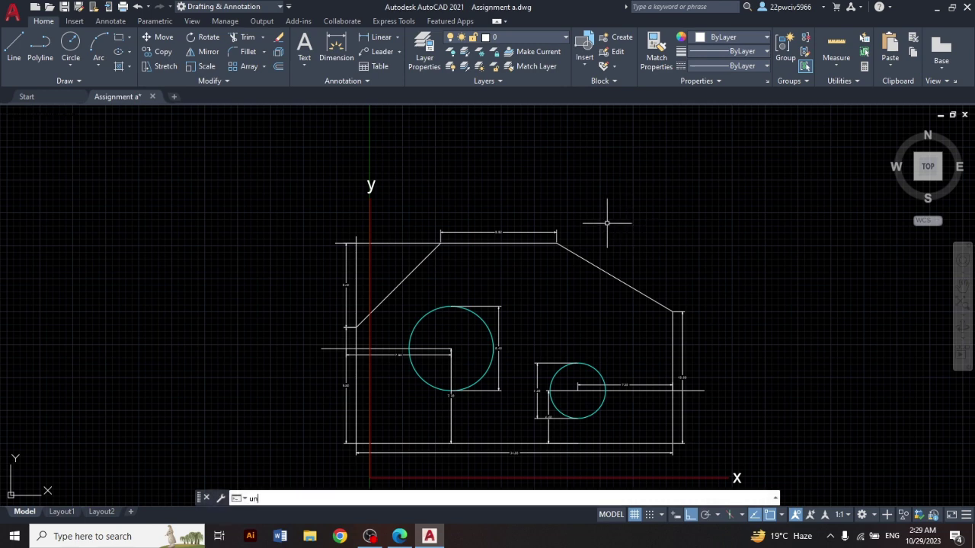
key("Return")
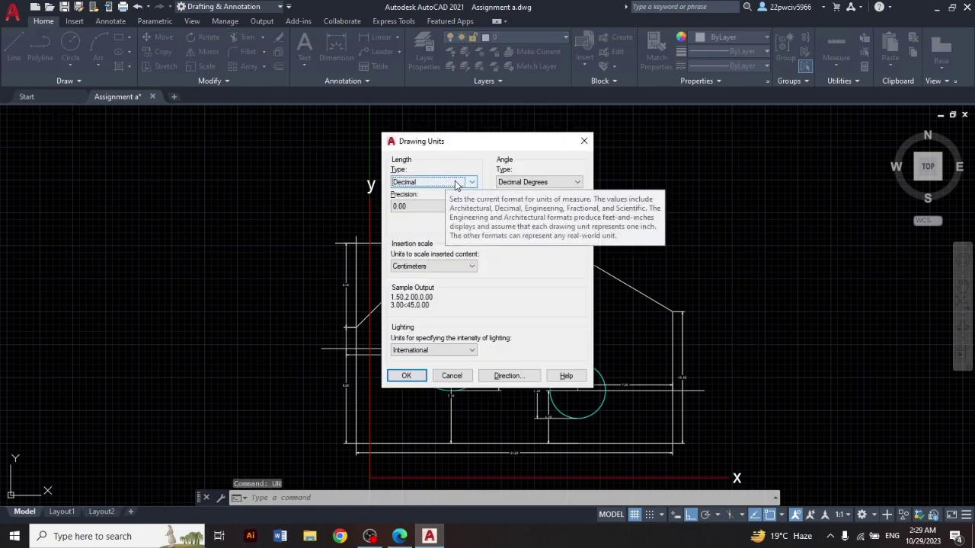
left_click(471, 207)
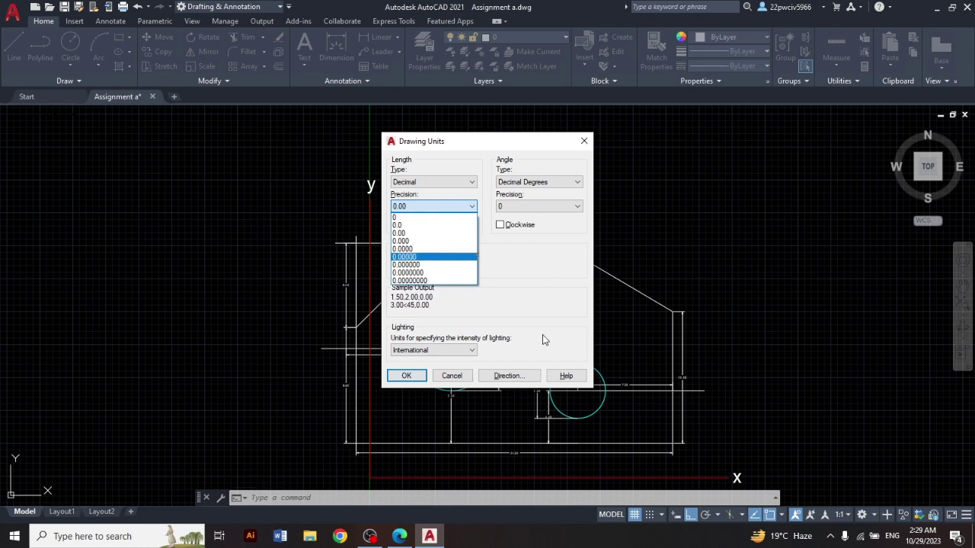
left_click(533, 260)
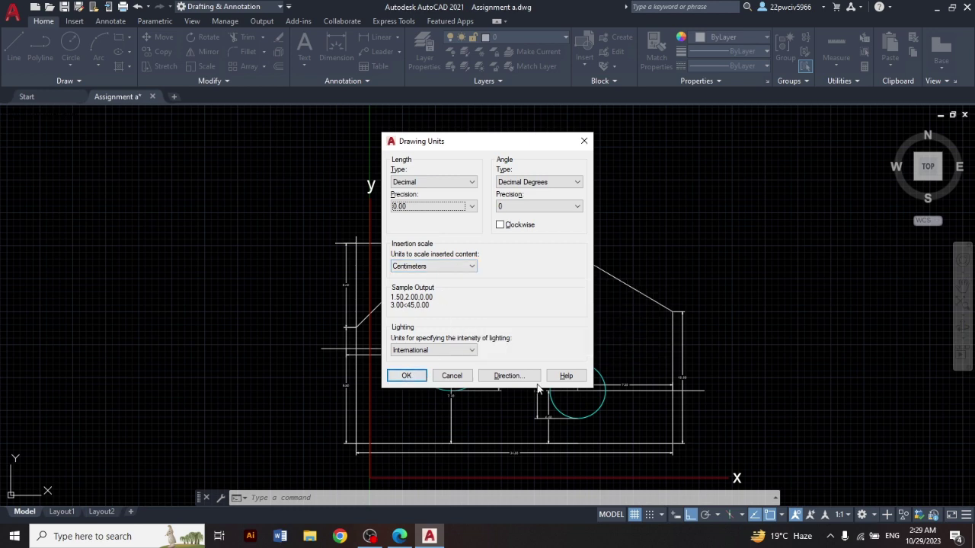
left_click(584, 142)
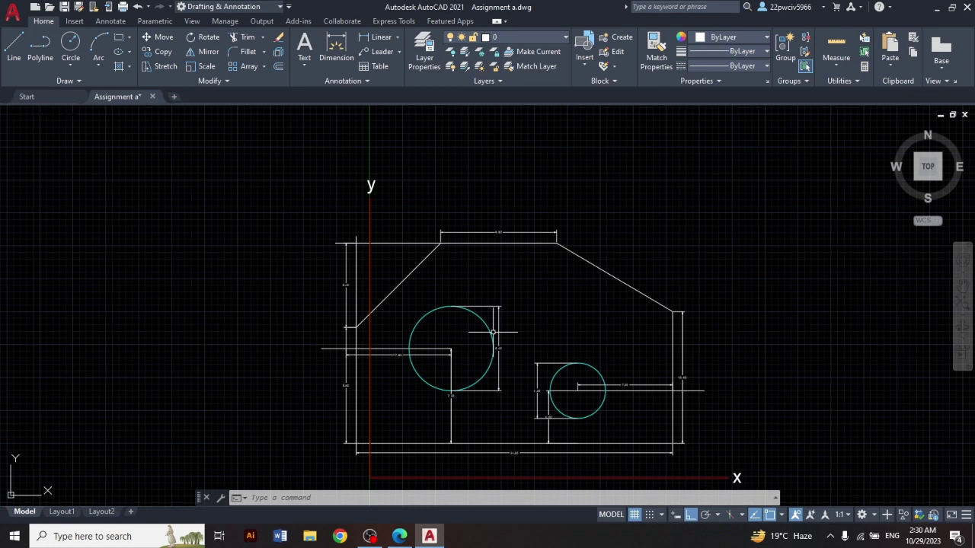
Step: Run LIMITS so AutoCAD prompts for the lower-left corner, defaulting to -1.00,5.00
type("LIMITS")
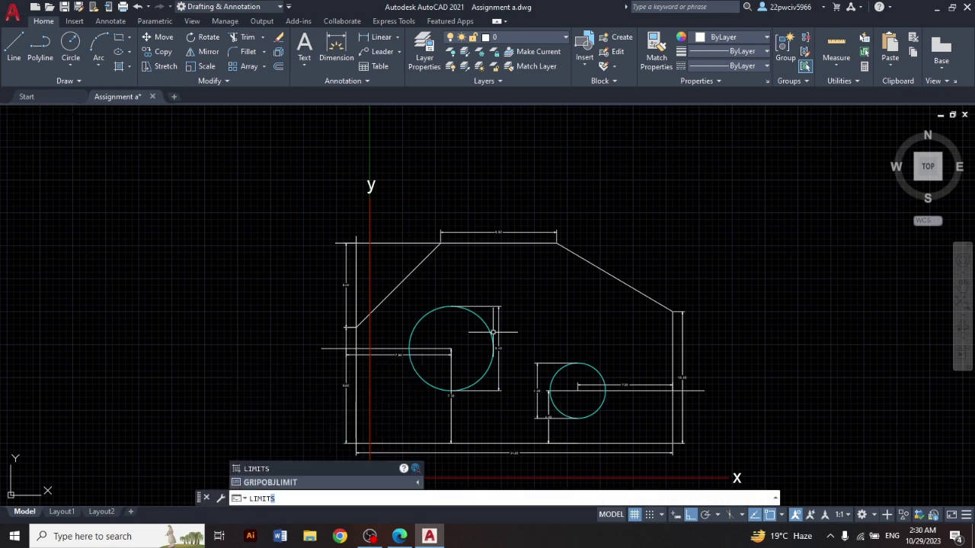
key("Return")
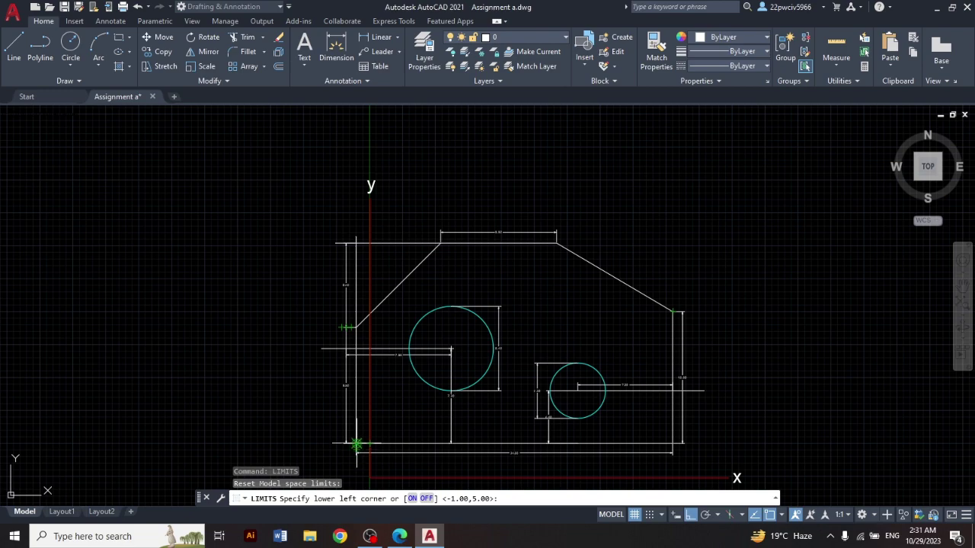
left_click(398, 538)
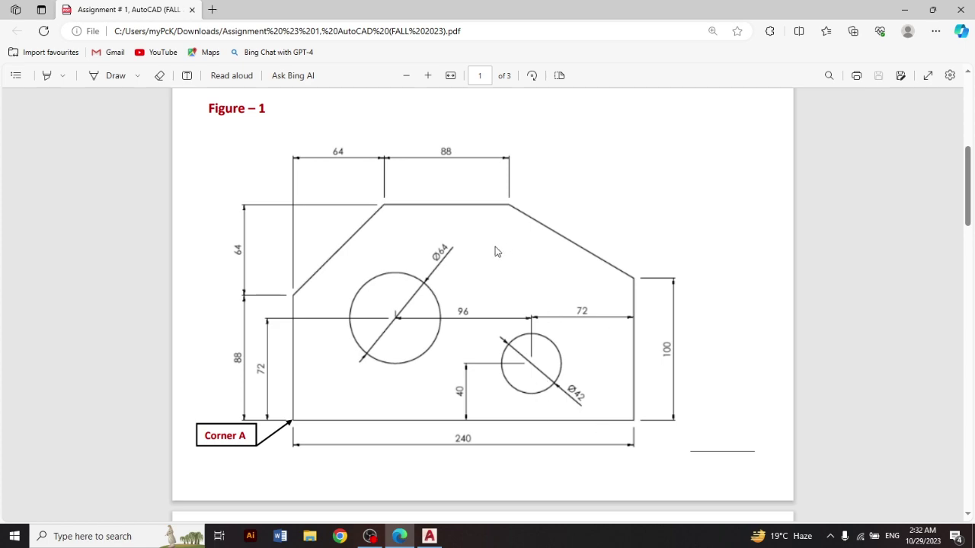
left_click(430, 536)
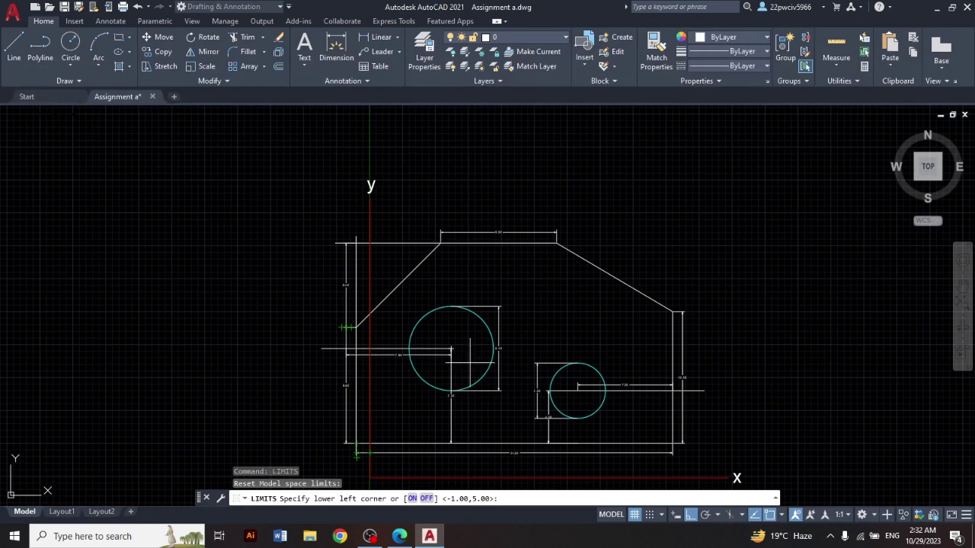
Step: Zoom the view out and expand the Draw panel slideout to reveal Construction Line
scroll(357, 449, "down", 4)
scroll(358, 442, "up", 4)
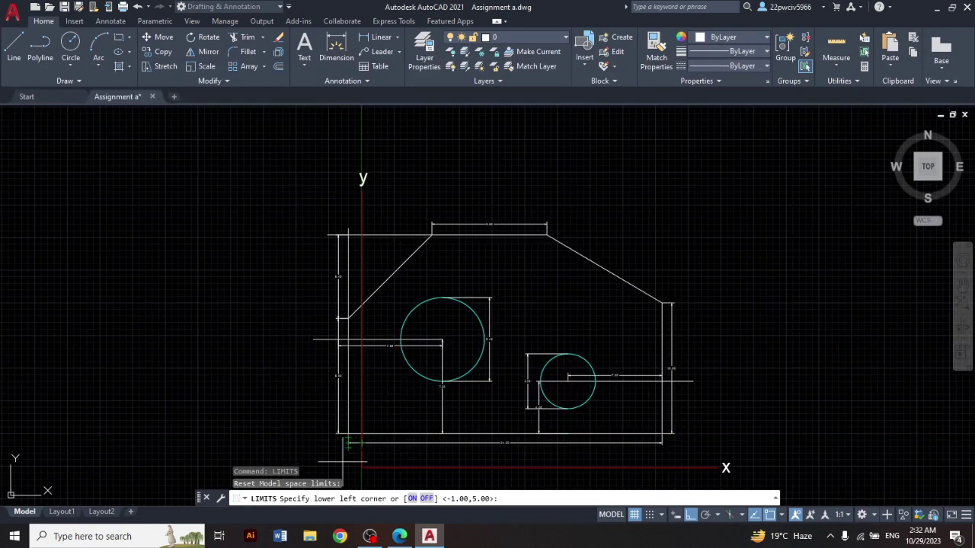
scroll(358, 432, "down", 1)
scroll(370, 435, "down", 3)
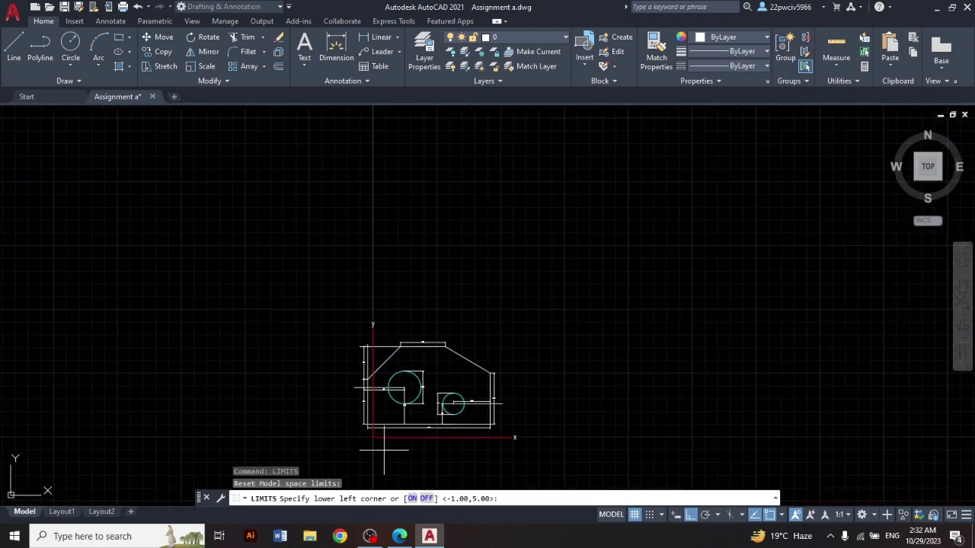
scroll(388, 457, "up", 4)
scroll(365, 453, "up", 2)
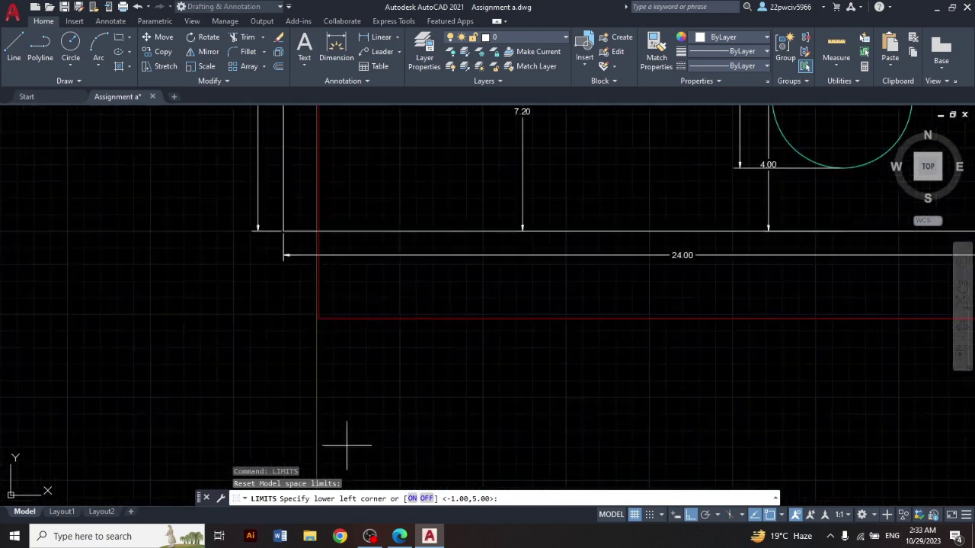
scroll(348, 447, "down", 2)
scroll(348, 429, "down", 4)
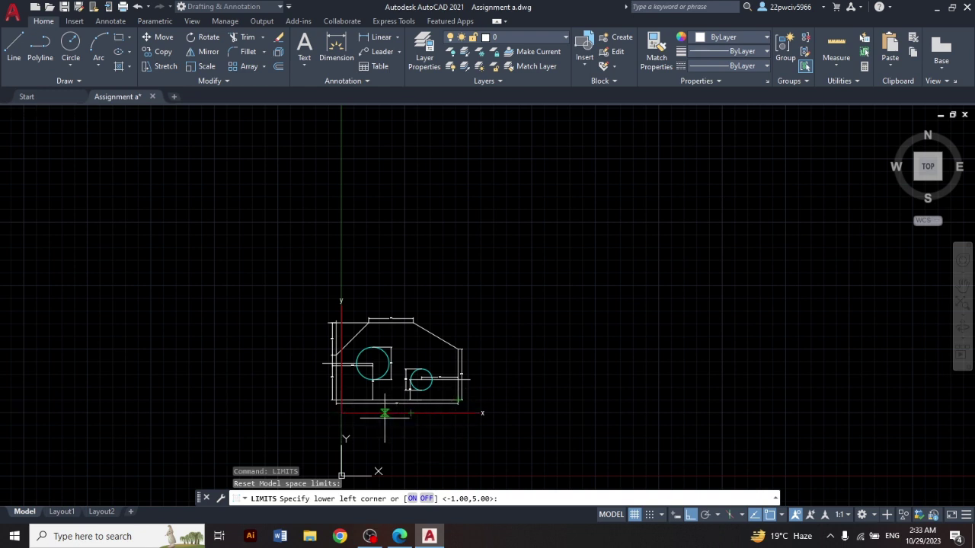
left_click(84, 81)
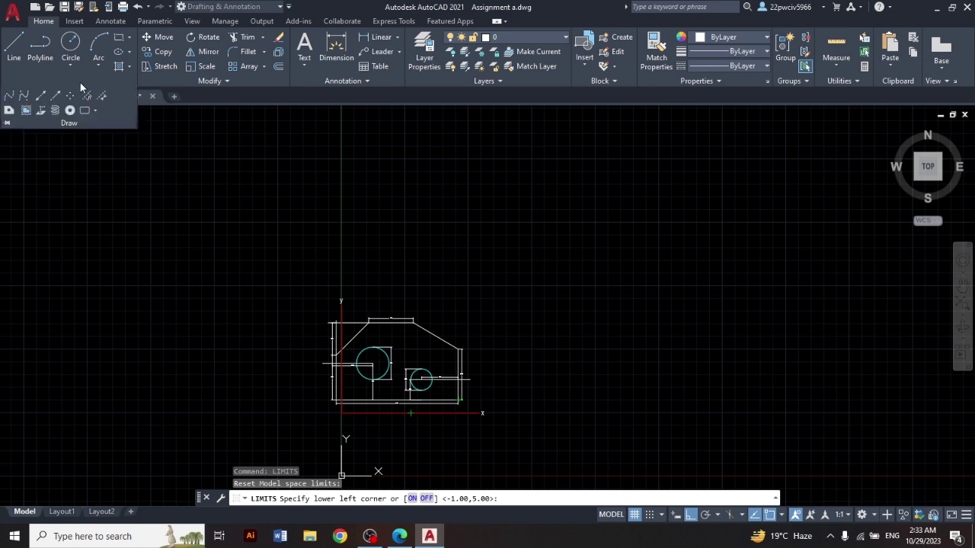
Step: Place a horizontal construction line across the plate and a vertical one left of it
left_click(43, 99)
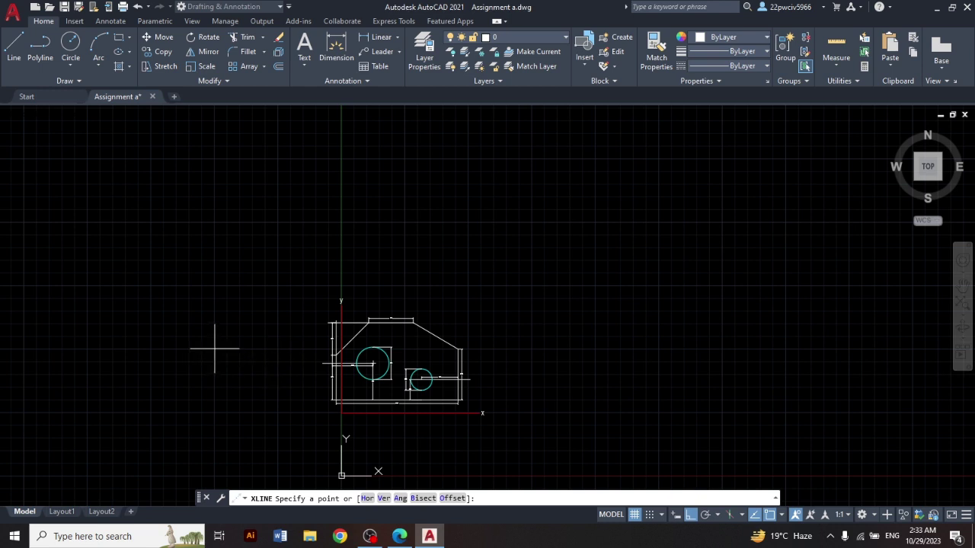
left_click(215, 350)
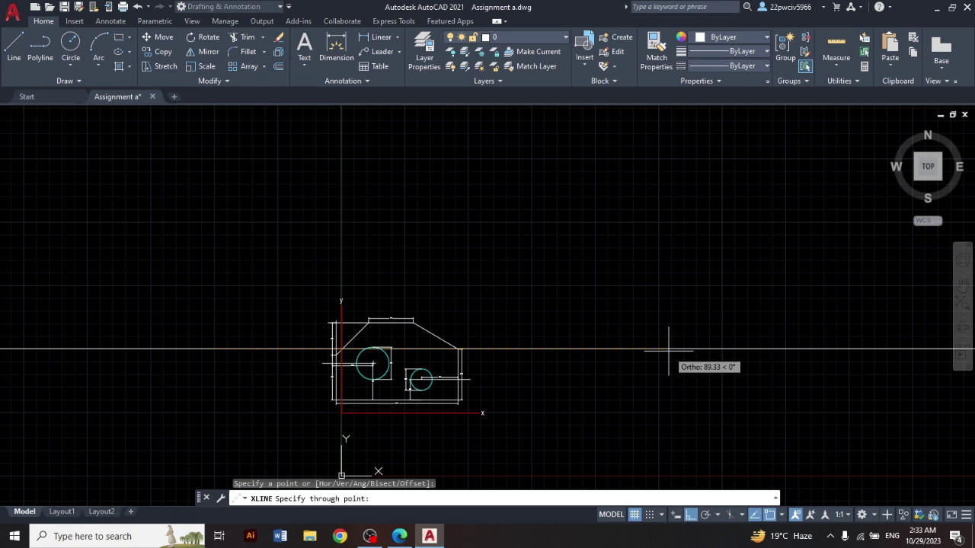
left_click(669, 350)
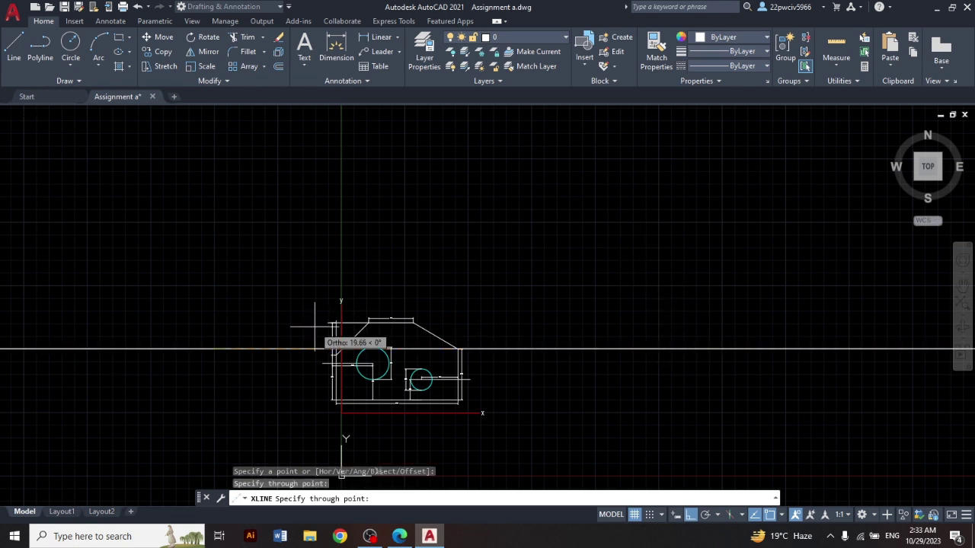
left_click(272, 347)
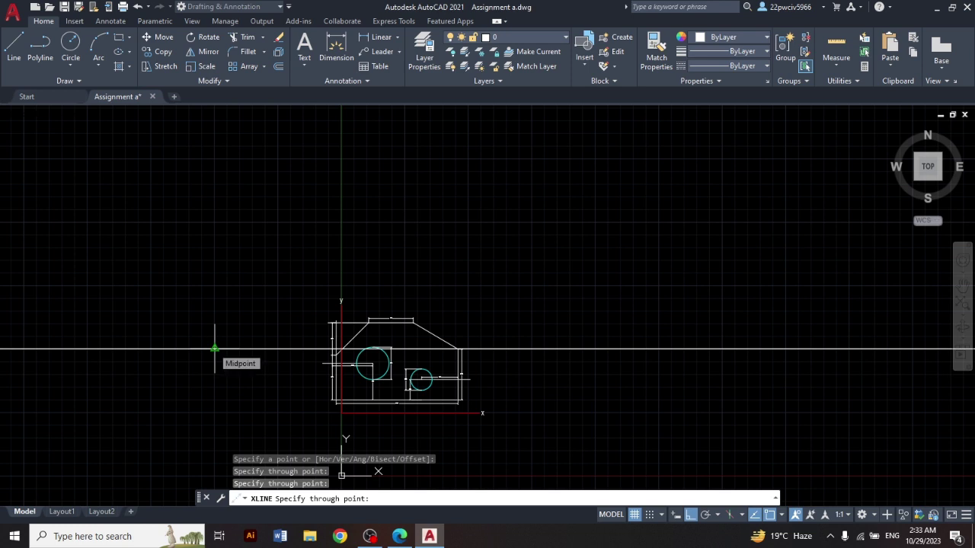
left_click(215, 349)
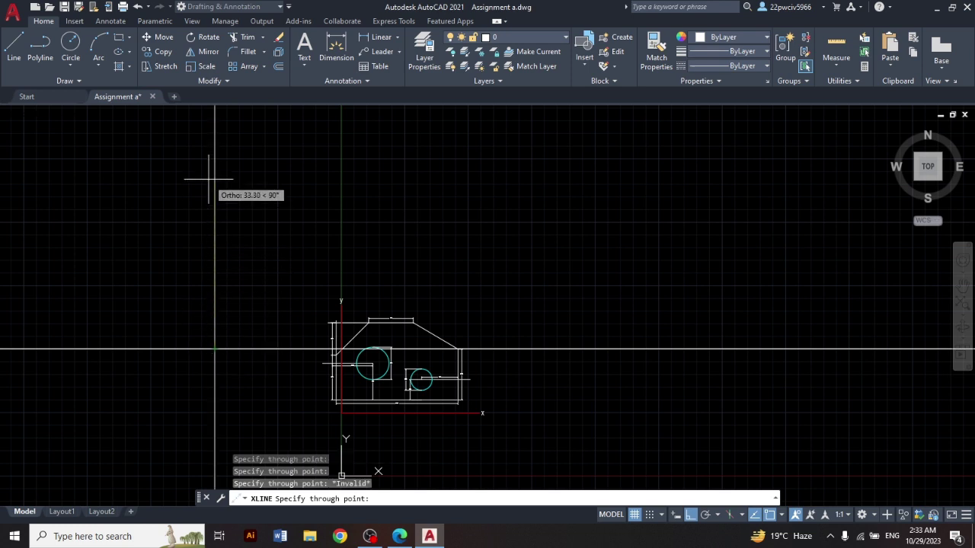
left_click(215, 140)
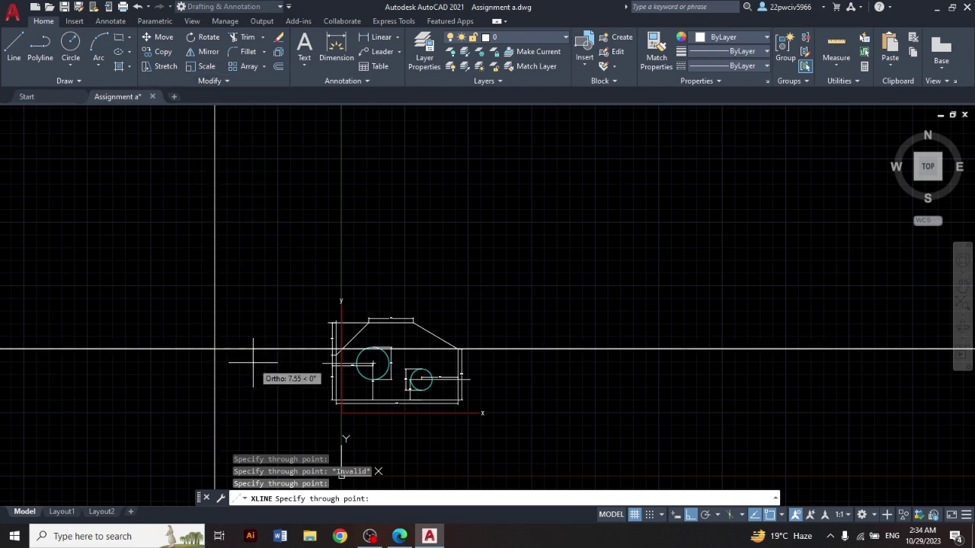
Step: Undo the construction lines with U and Ctrl+Z
type("u")
key("Return")
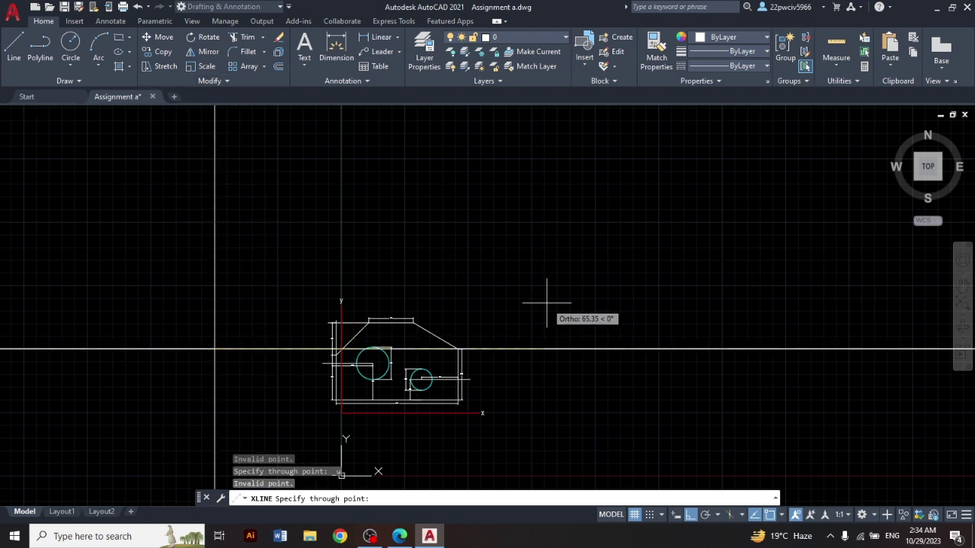
key("ctrl+z")
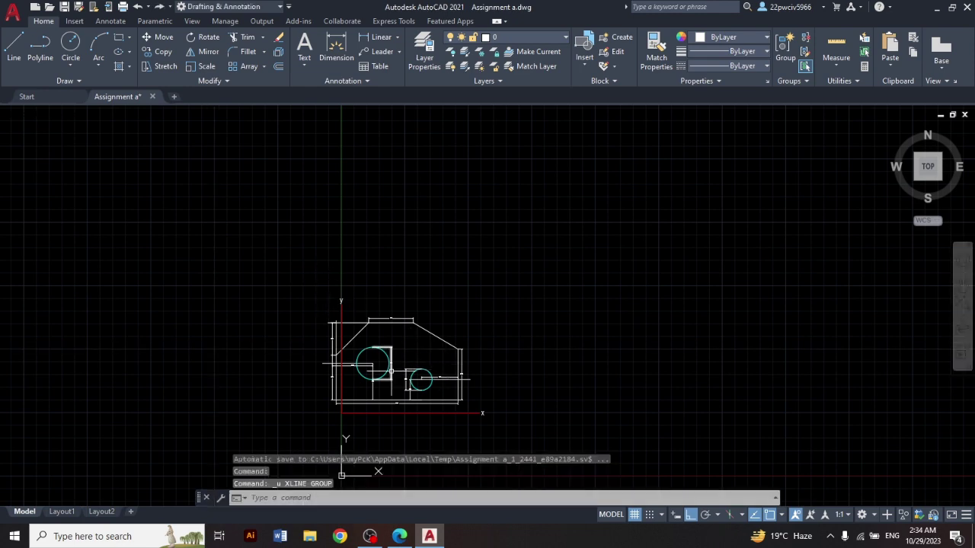
Step: Zoom in and pan the view to reveal the plate's upper-left dimensions
scroll(336, 400, "up", 3)
scroll(335, 400, "up", 3)
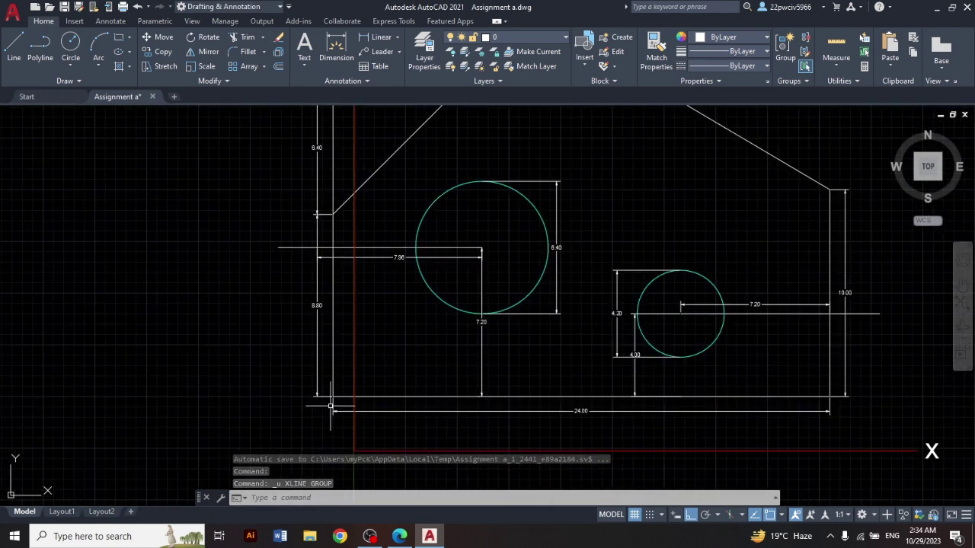
scroll(345, 311, "up", 2)
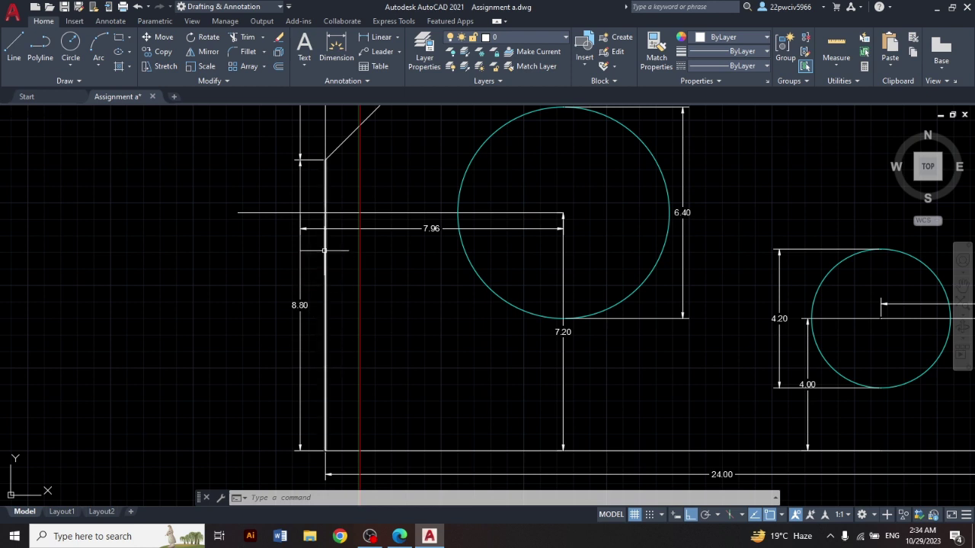
type("p")
key("Return")
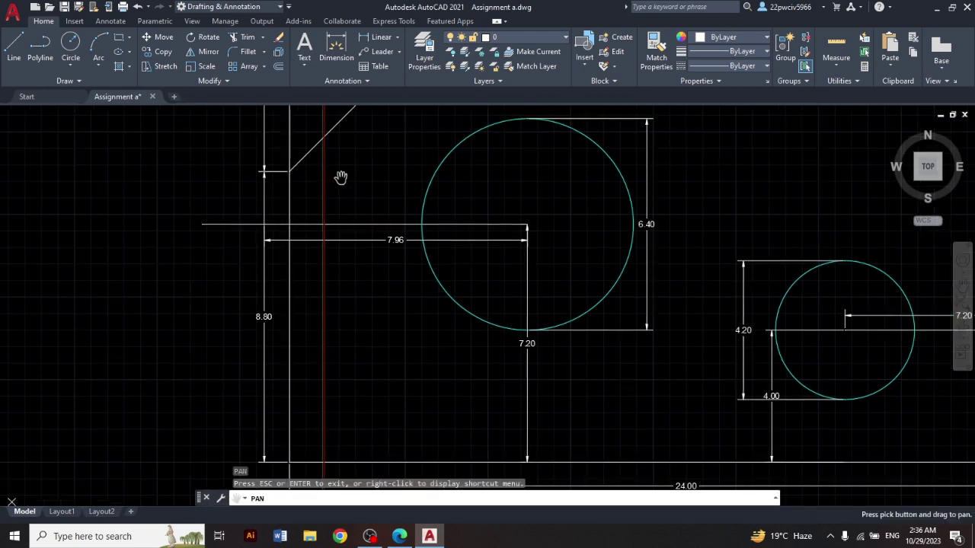
left_click_drag(337, 179, 289, 472)
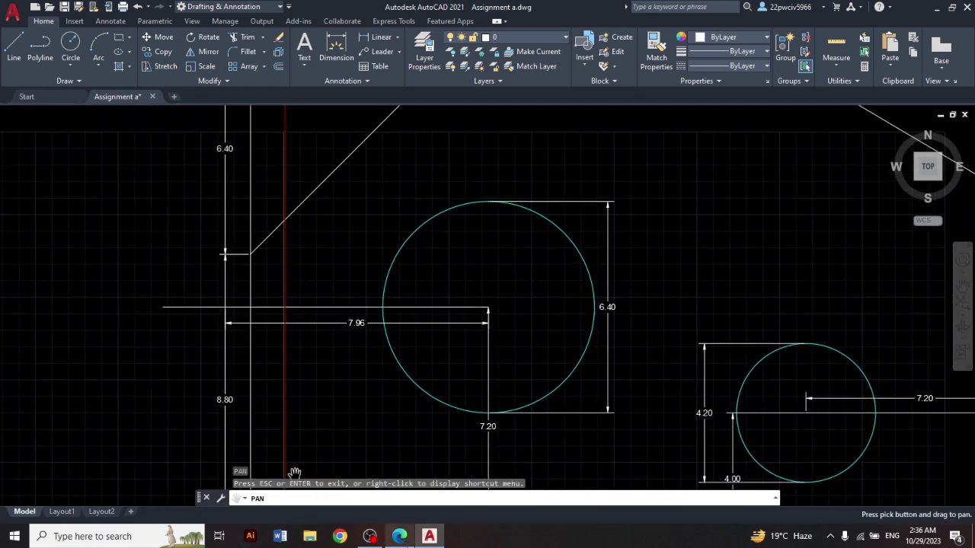
mouse_move(369, 537)
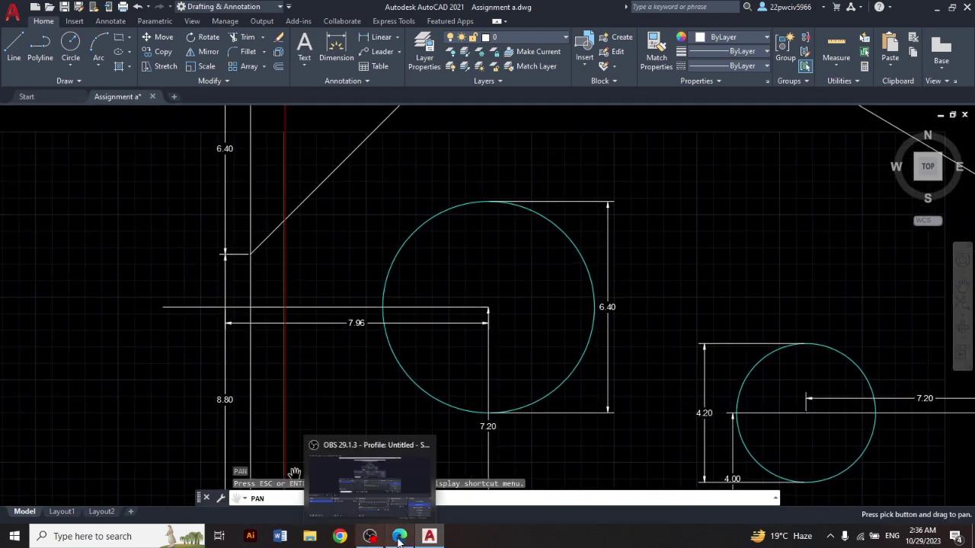
Step: After checking the PDF, pan the drawing to show the top edge and its 8.80 dimension
left_click(399, 536)
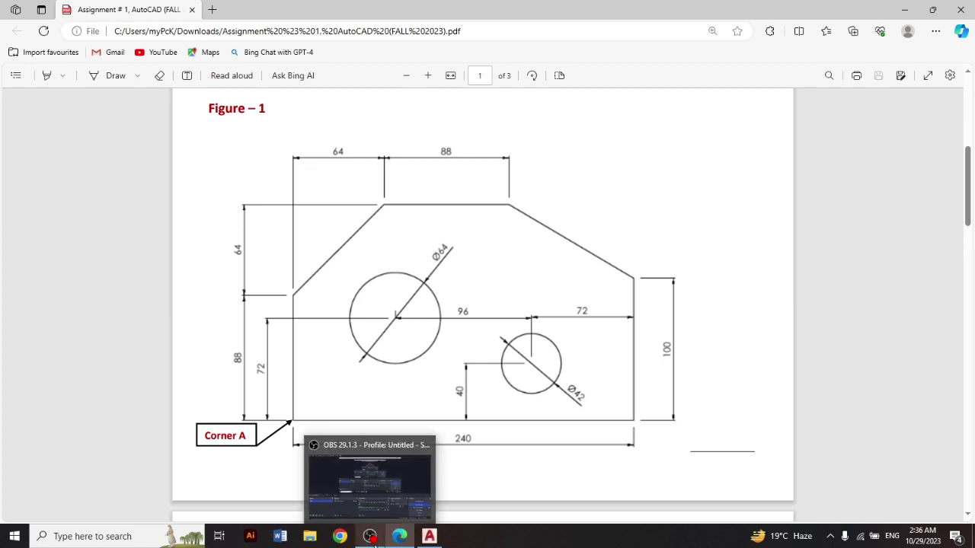
left_click(431, 538)
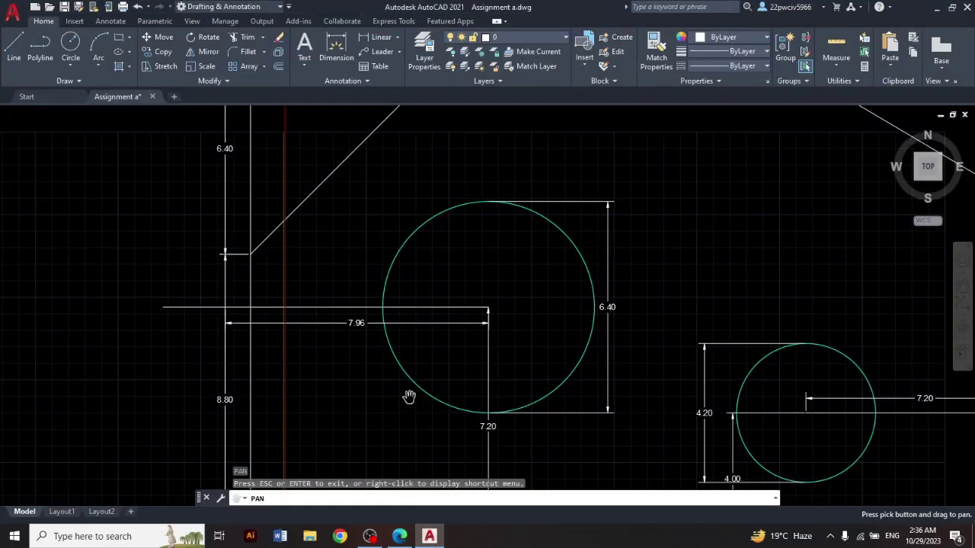
left_click_drag(335, 193, 289, 244)
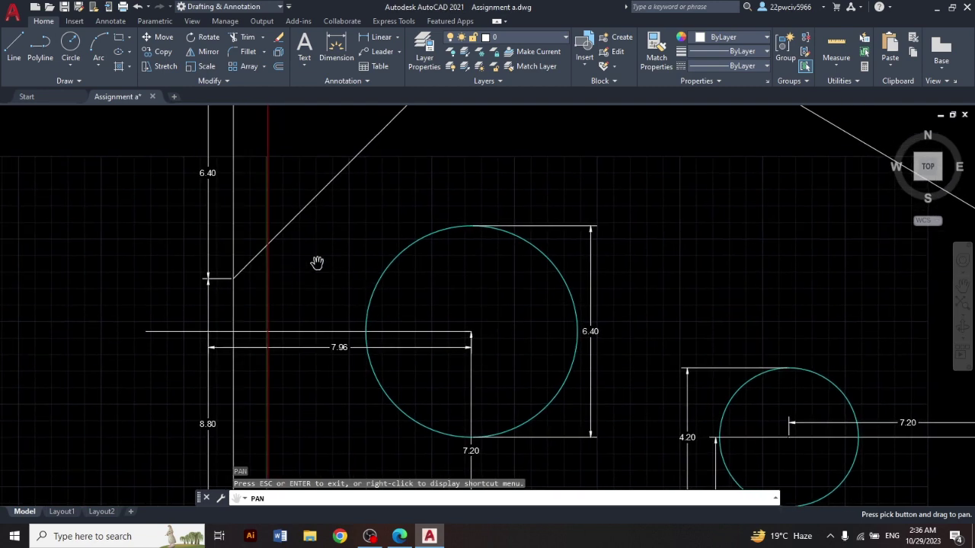
mouse_move(392, 218)
left_mouse_down()
mouse_move(374, 234)
mouse_move(390, 231)
left_mouse_up()
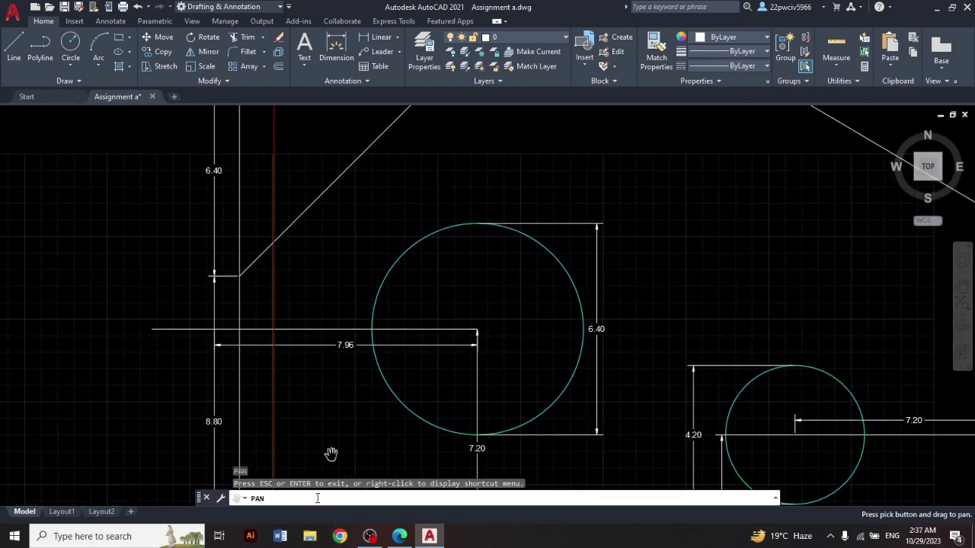
key("Escape")
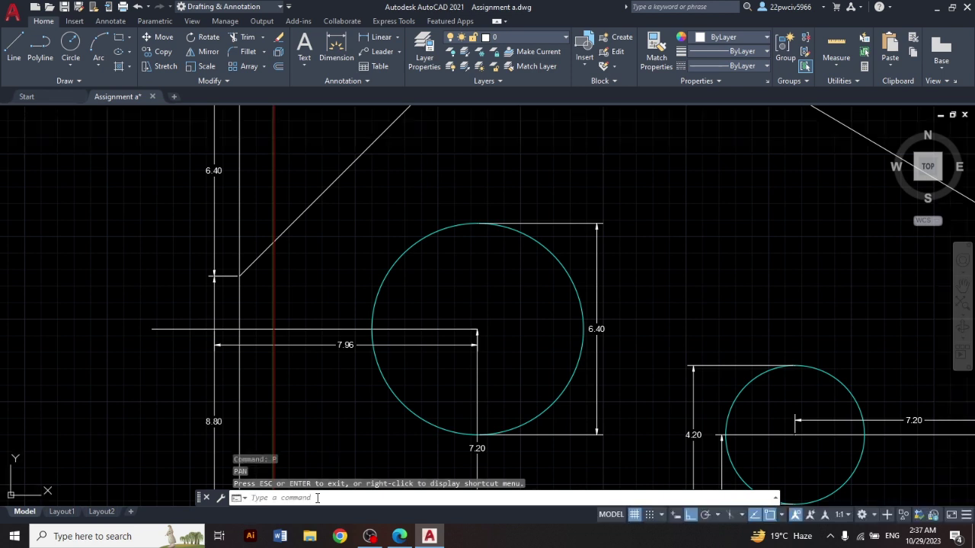
type("p")
key("Return")
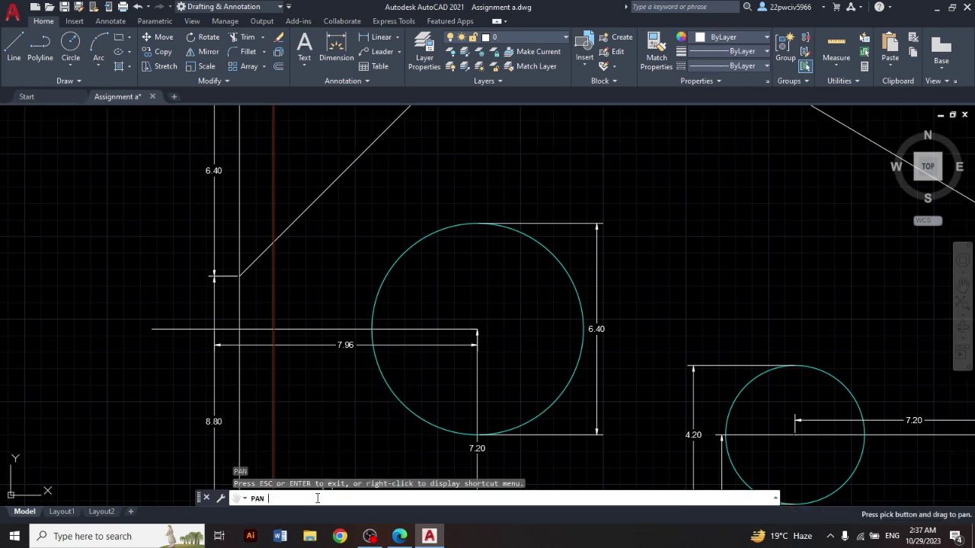
mouse_move(360, 245)
left_mouse_down()
mouse_move(335, 301)
mouse_move(348, 342)
mouse_move(294, 257)
mouse_move(327, 312)
mouse_move(343, 282)
mouse_move(344, 311)
left_mouse_up()
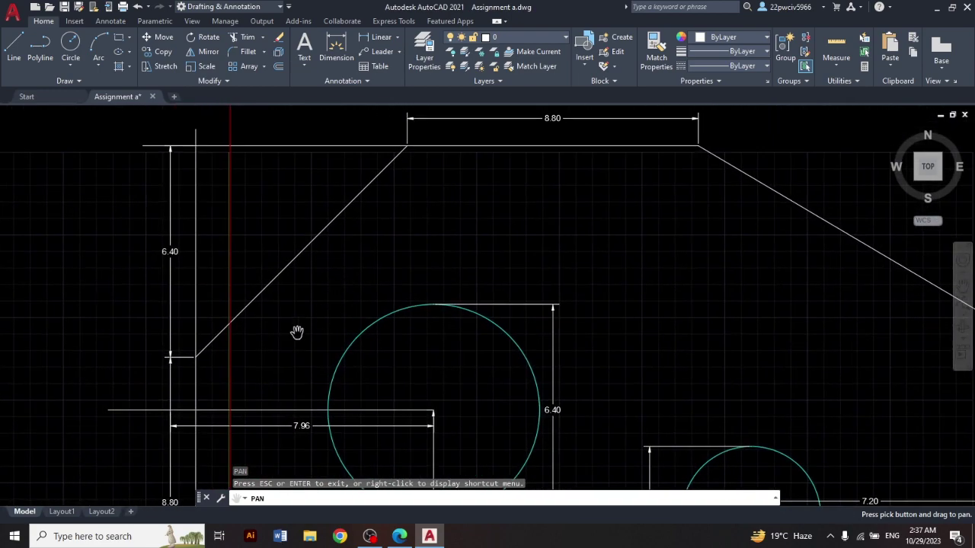
left_click_drag(401, 153, 386, 166)
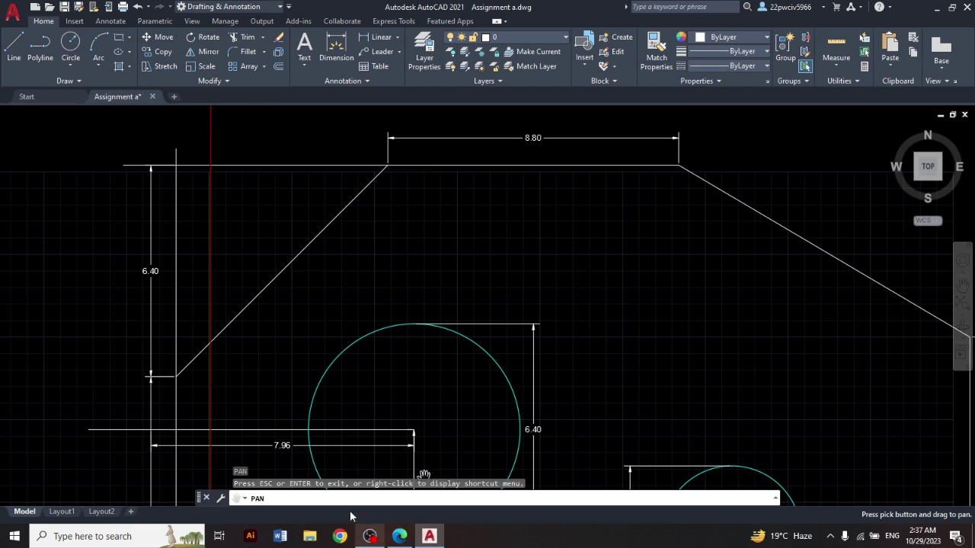
left_click(399, 536)
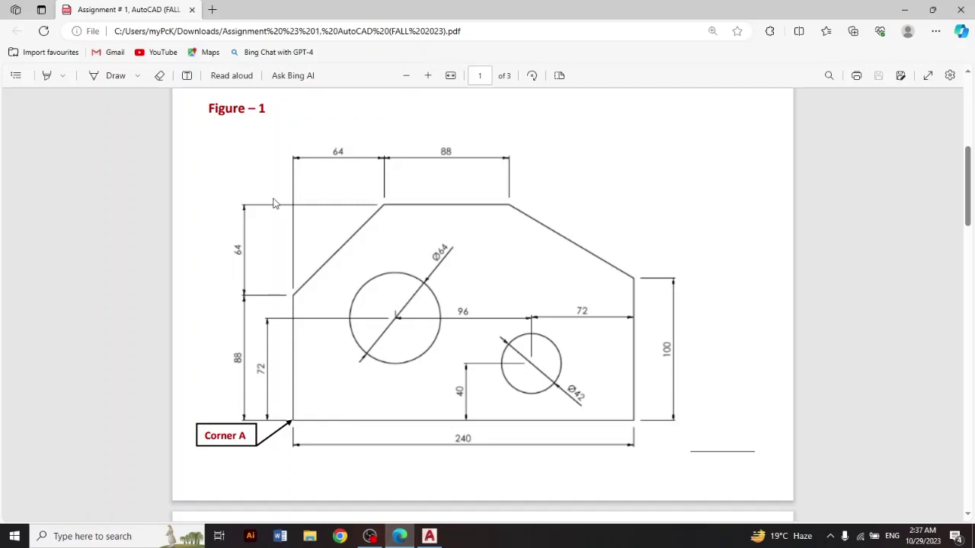
left_click(429, 536)
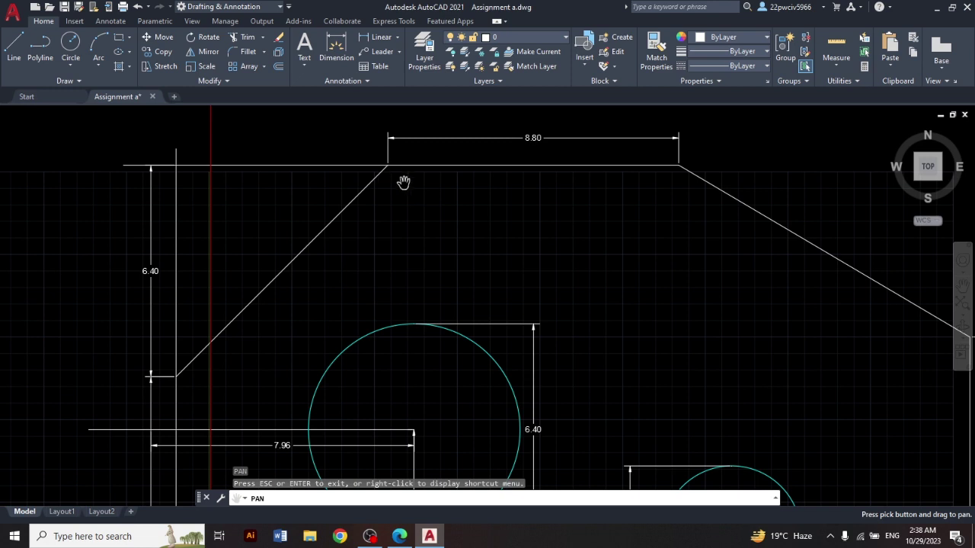
Step: Pan left to reveal the right slanted edge and 10.00 dimension, then view Figure 1 in the PDF
left_click_drag(445, 233, 386, 251)
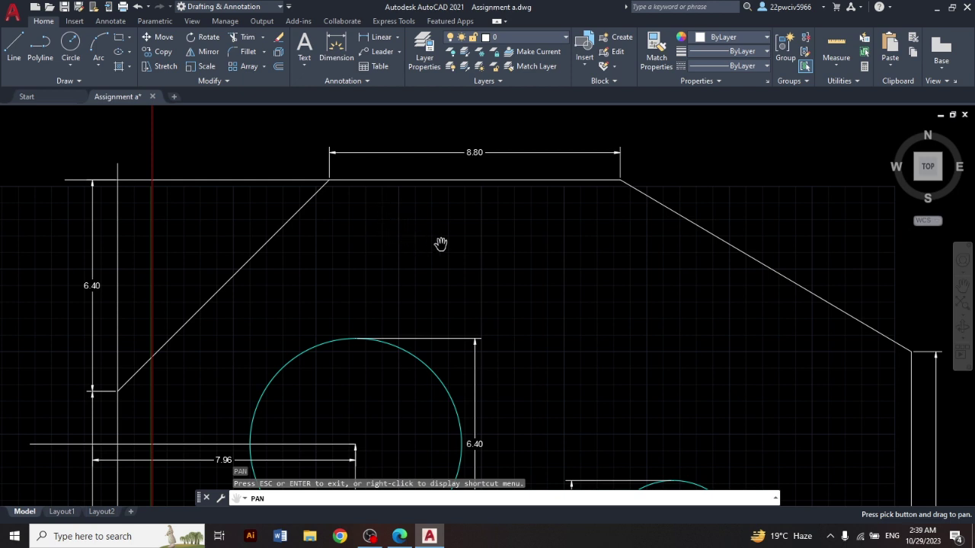
left_click_drag(443, 242, 349, 236)
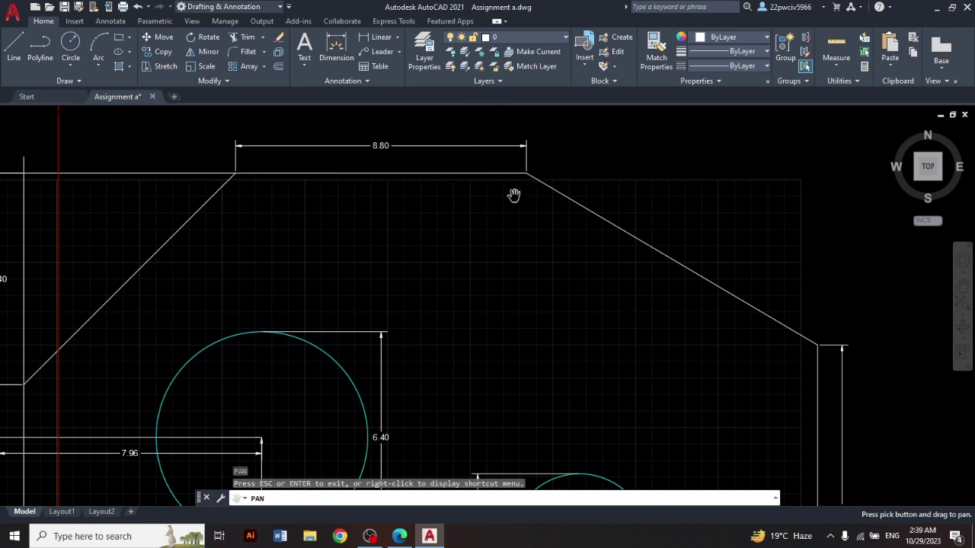
left_click_drag(525, 240, 396, 209)
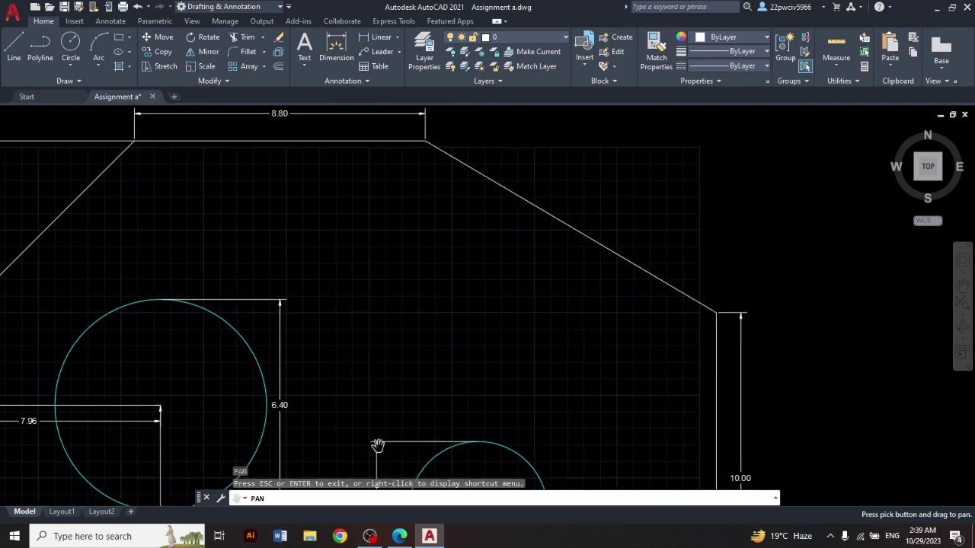
left_click(399, 536)
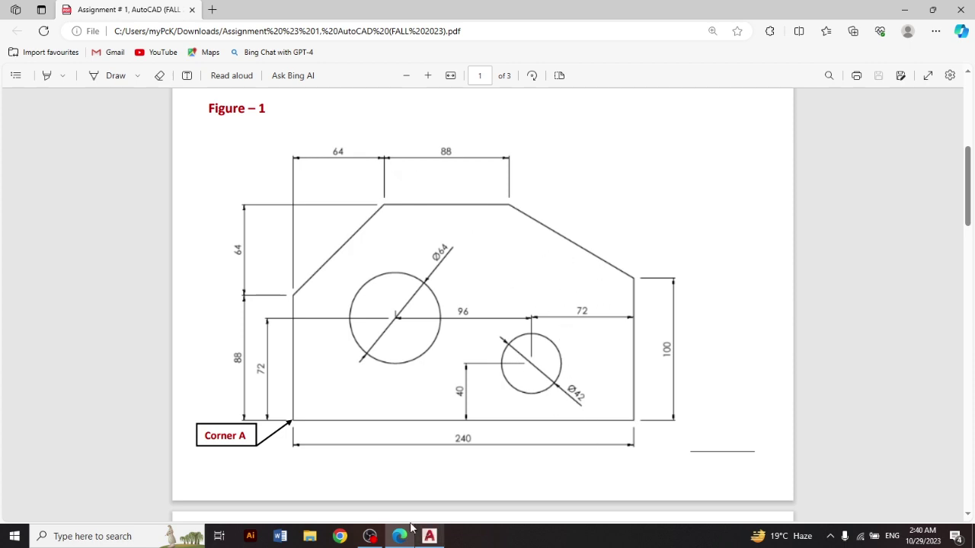
Step: Return to AutoCAD, pan slightly, recheck Figure 1, and come back to the drawing
left_click(429, 537)
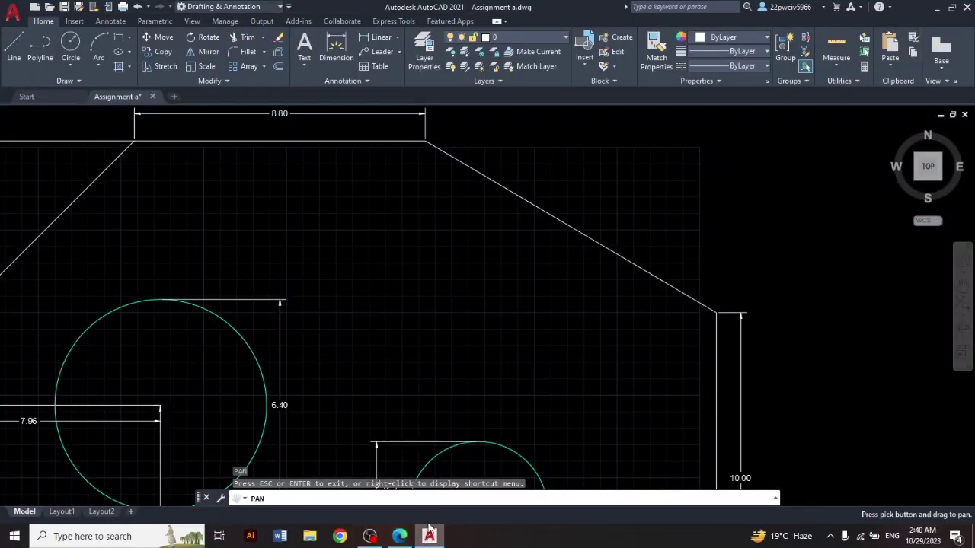
left_click_drag(550, 335, 489, 342)
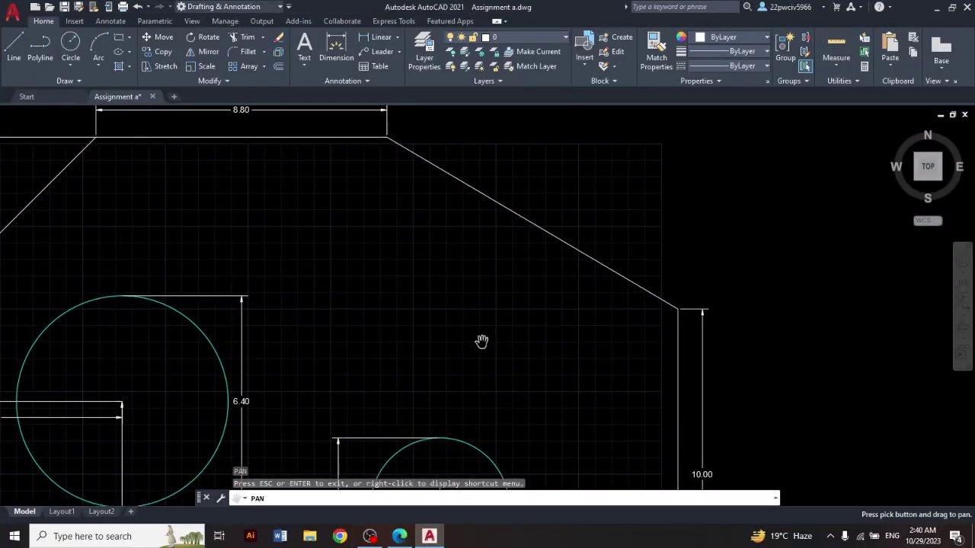
left_click_drag(544, 338, 519, 342)
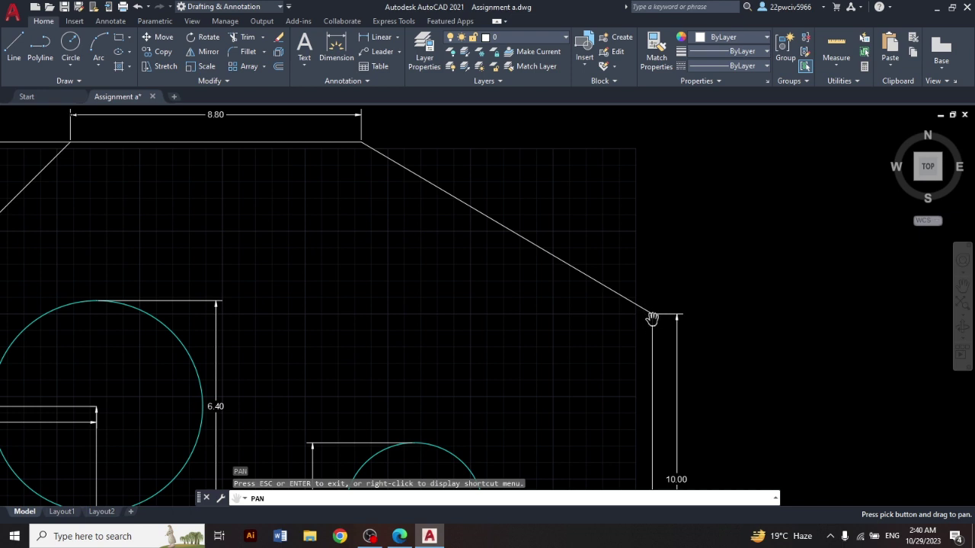
left_click(407, 537)
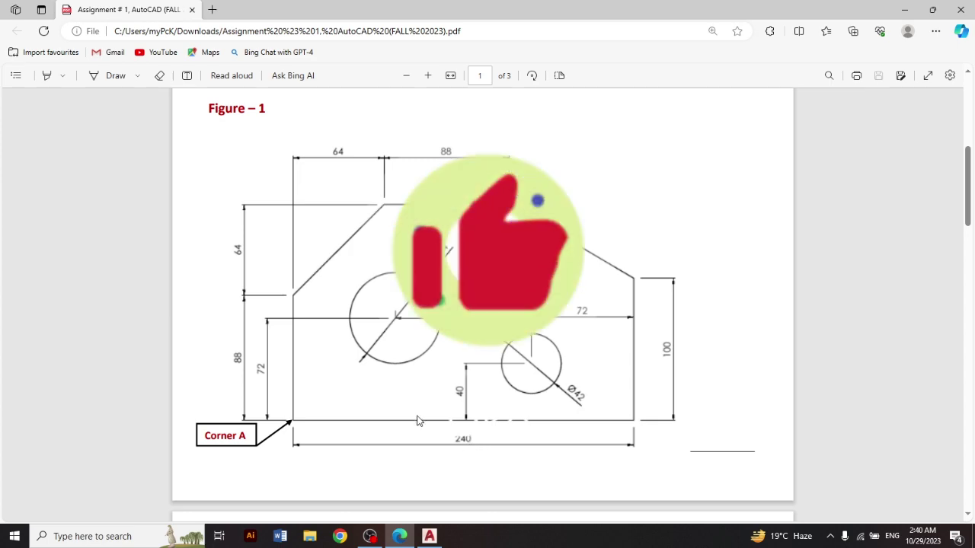
left_click(430, 536)
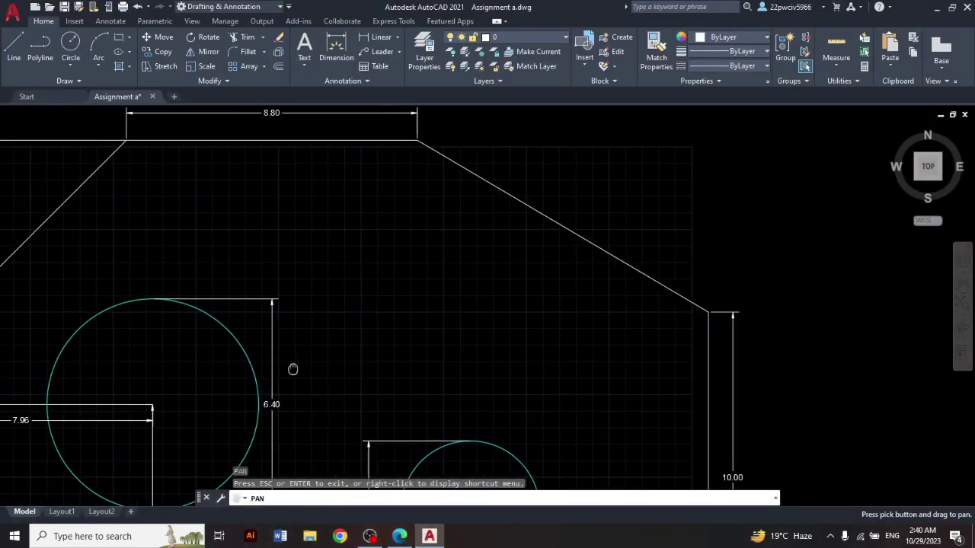
Step: Pan around the right side to center the small circle and the 24.00 bottom dimension
left_click_drag(24, 422, 272, 407)
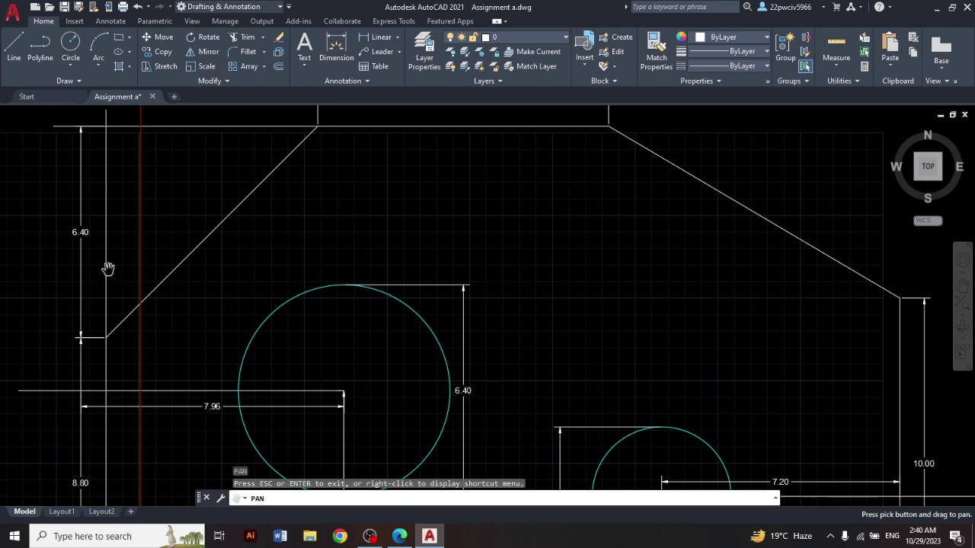
left_click_drag(677, 288, 430, 310)
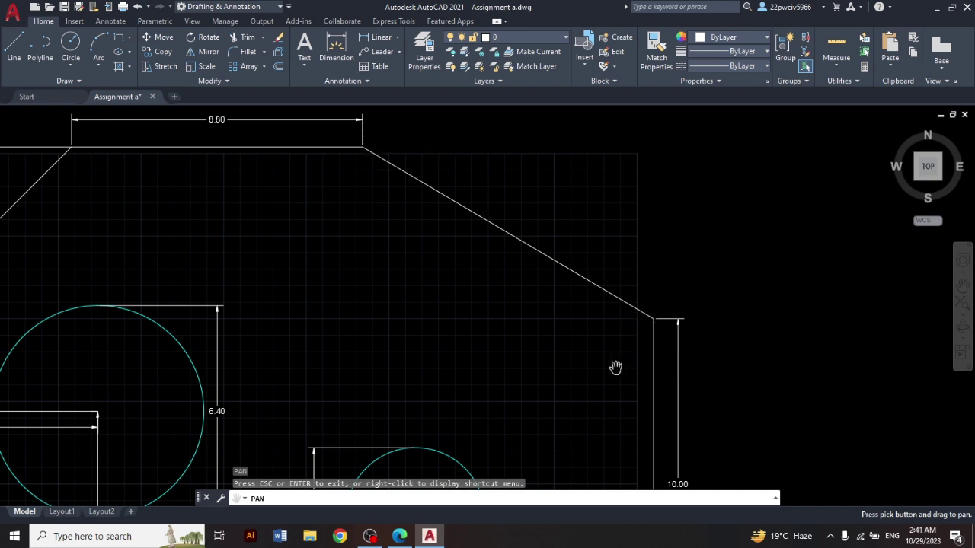
mouse_move(615, 368)
left_mouse_down()
mouse_move(602, 330)
mouse_move(505, 344)
left_mouse_up()
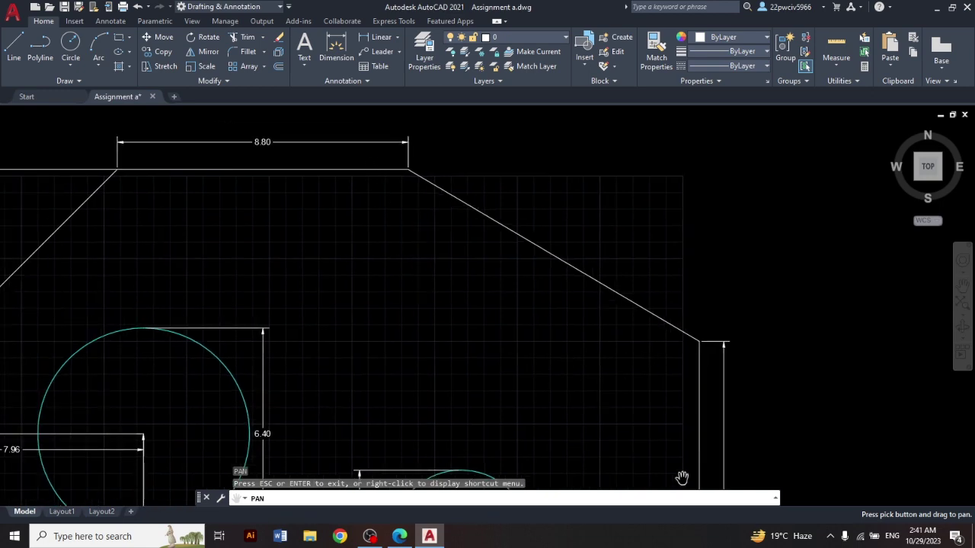
left_click_drag(681, 475, 602, 305)
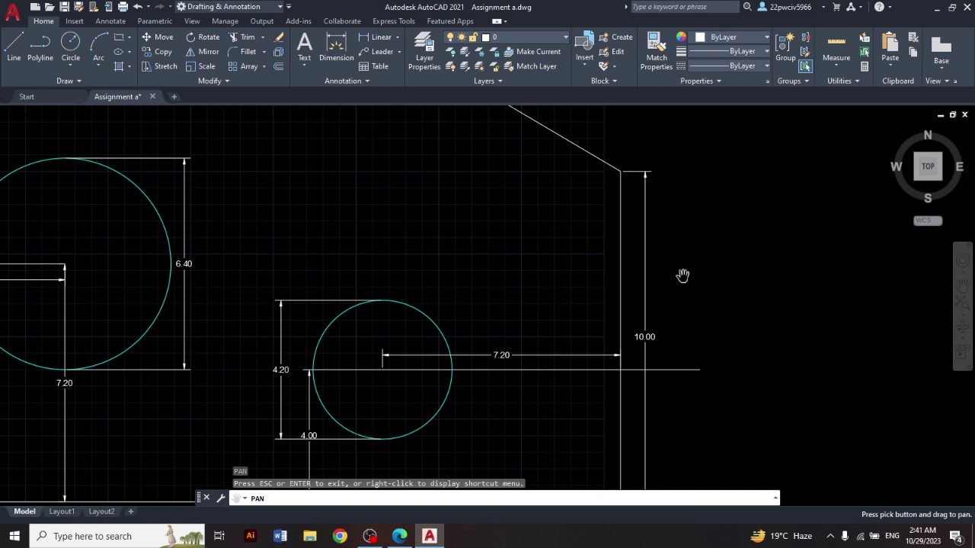
left_click_drag(633, 199, 661, 283)
left_click_drag(491, 147, 513, 198)
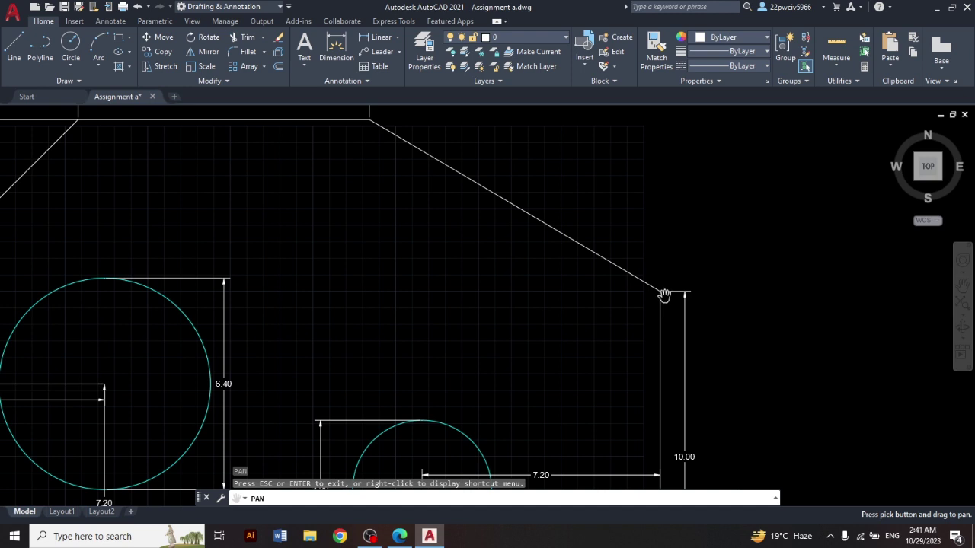
left_click_drag(625, 311, 620, 305)
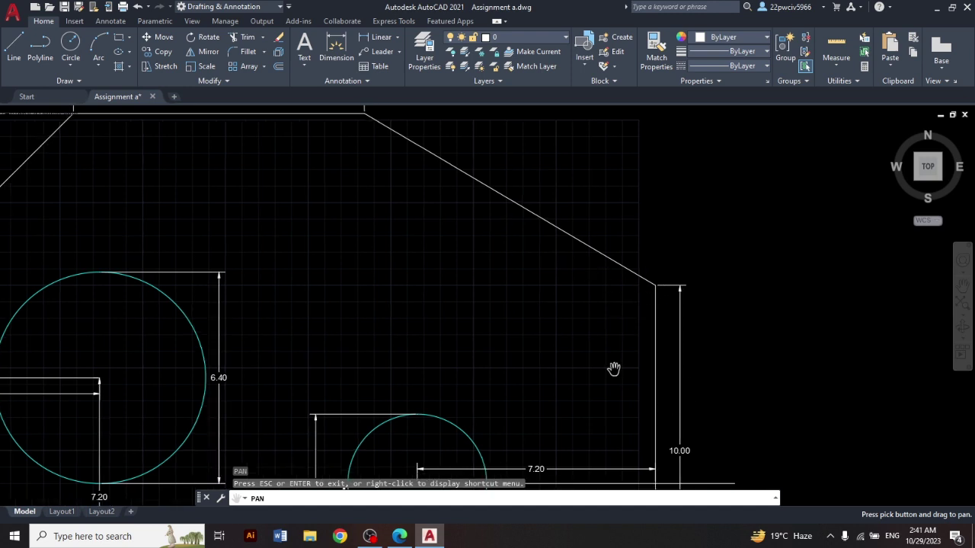
left_click_drag(614, 369, 607, 307)
left_click_drag(668, 401, 620, 190)
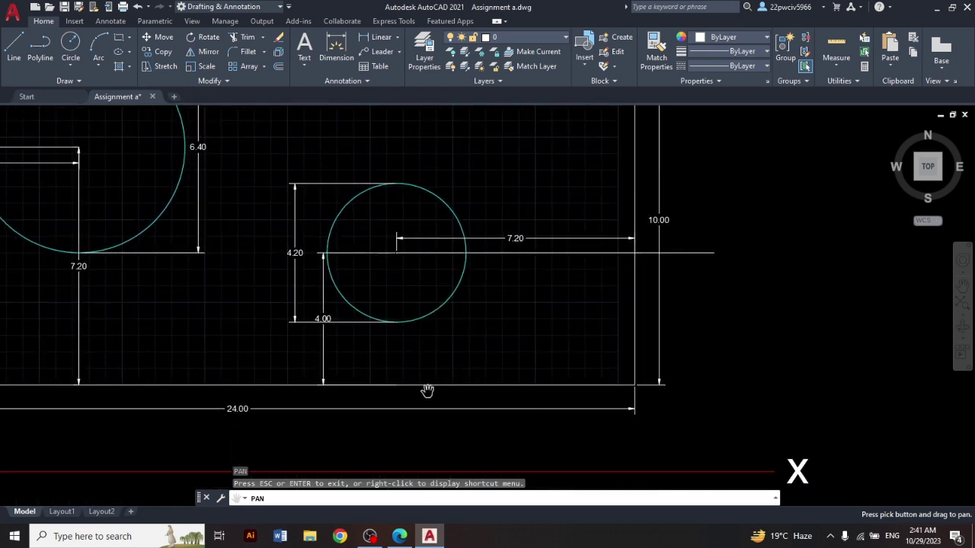
left_click_drag(598, 364, 556, 419)
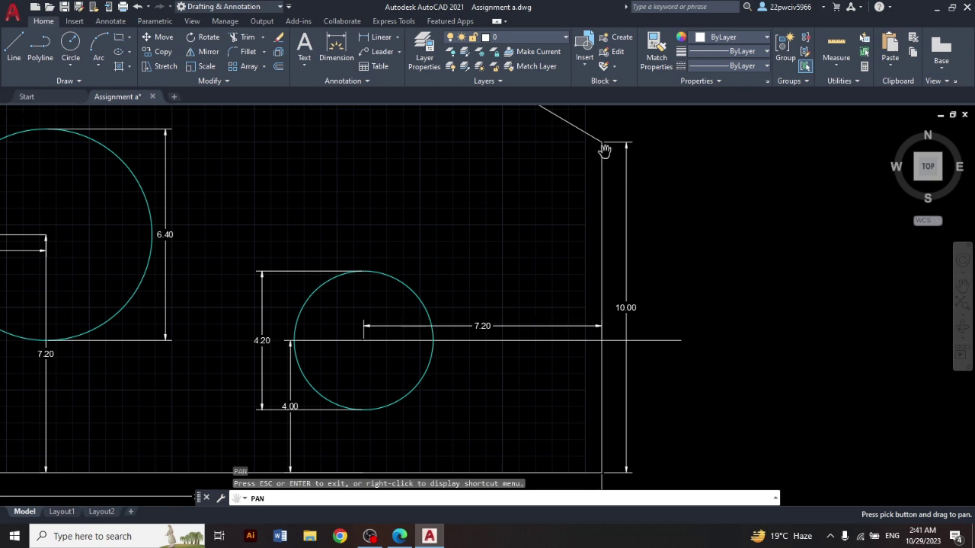
left_click_drag(540, 254, 538, 165)
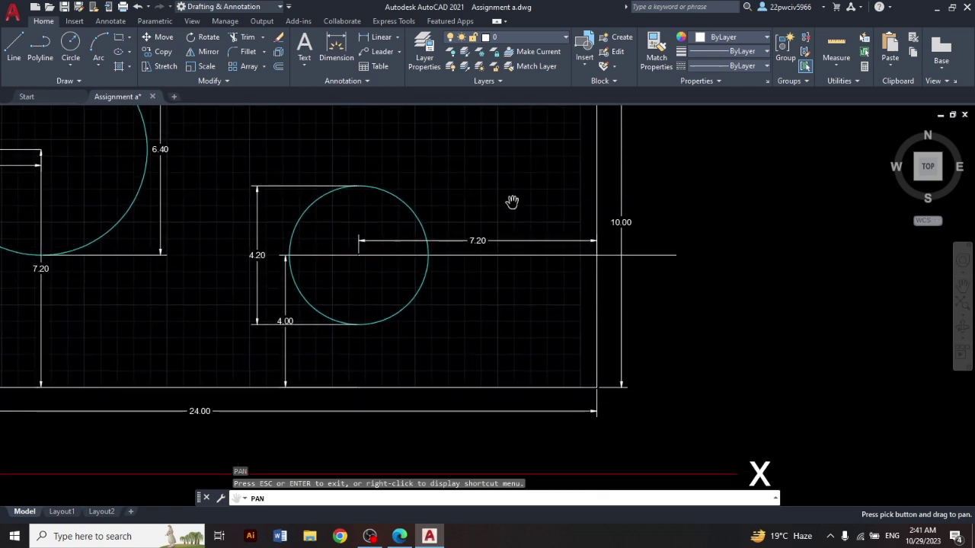
left_click_drag(511, 203, 495, 313)
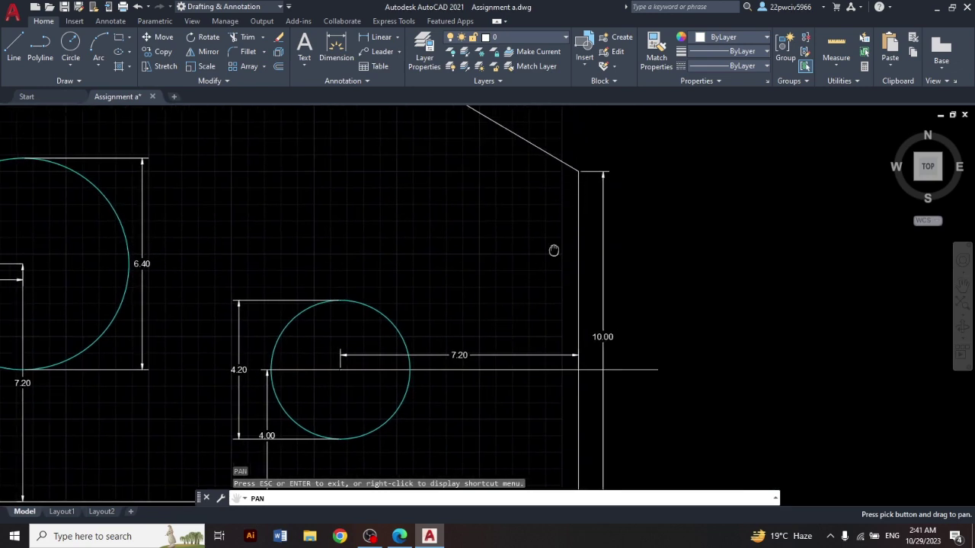
left_click_drag(585, 167, 572, 132)
left_click_drag(559, 431, 501, 361)
left_click_drag(516, 207, 536, 233)
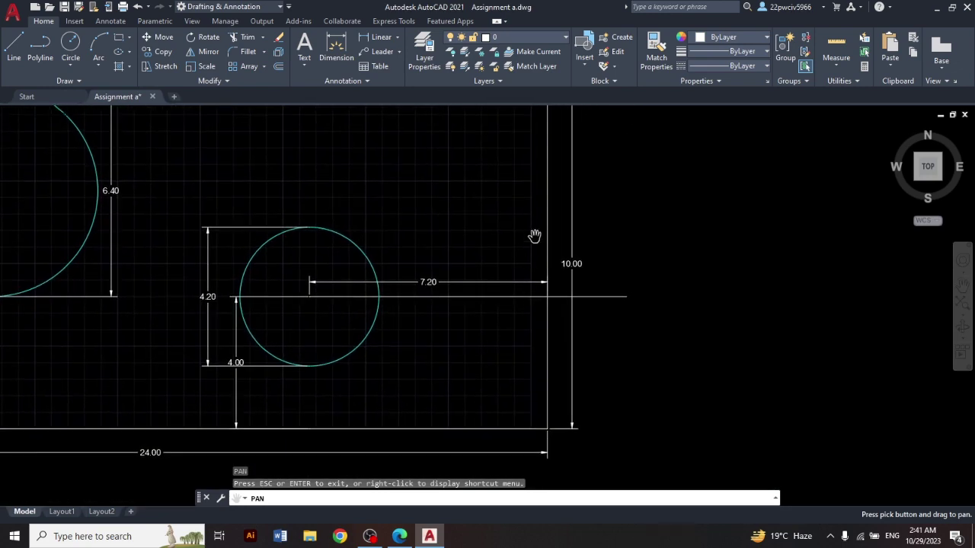
mouse_move(568, 277)
left_mouse_down()
mouse_move(534, 336)
mouse_move(466, 252)
left_mouse_up()
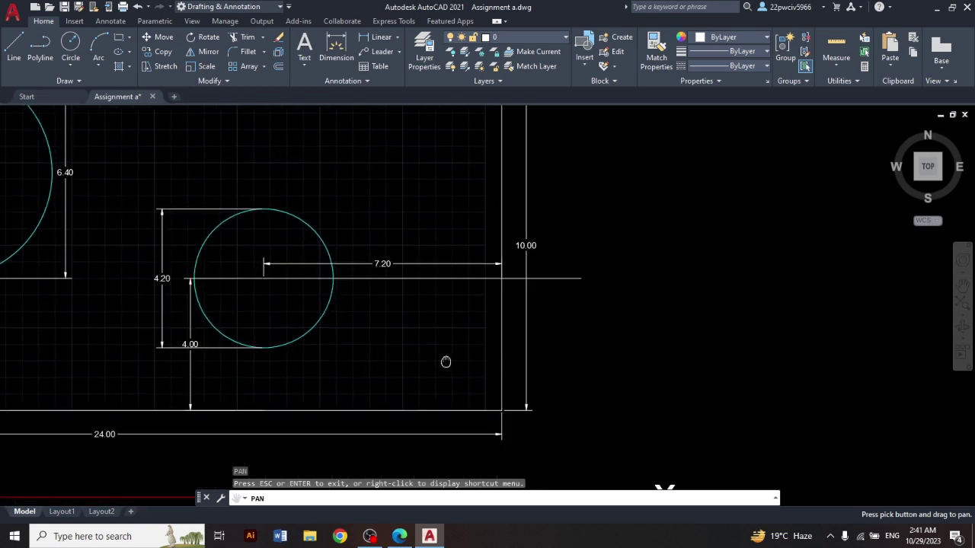
Step: Pan to show the sloped top edge, larger circle, 8.80 dimension and left edge, then view the PDF
left_click_drag(503, 413, 523, 336)
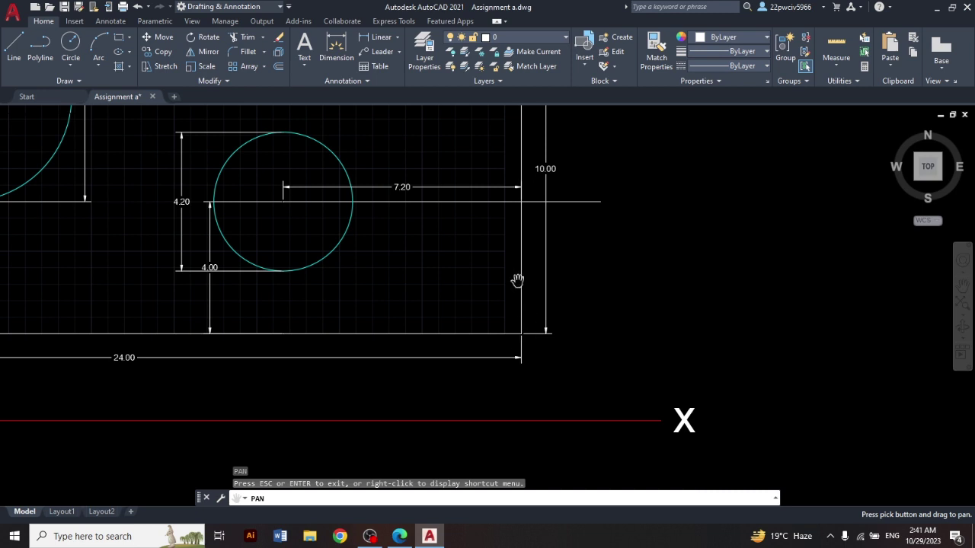
left_click_drag(518, 252, 507, 366)
left_click_drag(518, 187, 498, 279)
left_click_drag(502, 239, 493, 262)
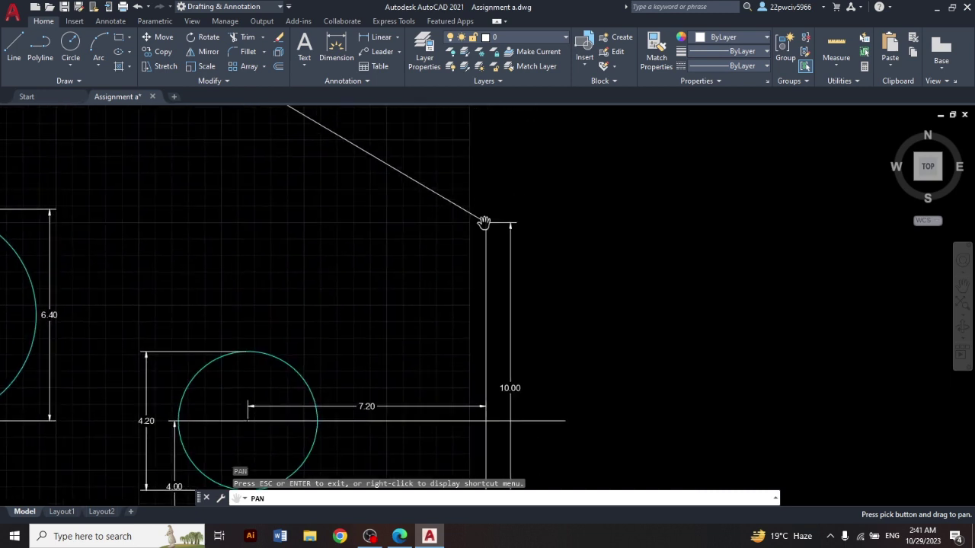
left_click_drag(457, 305, 472, 233)
left_click_drag(431, 348, 431, 226)
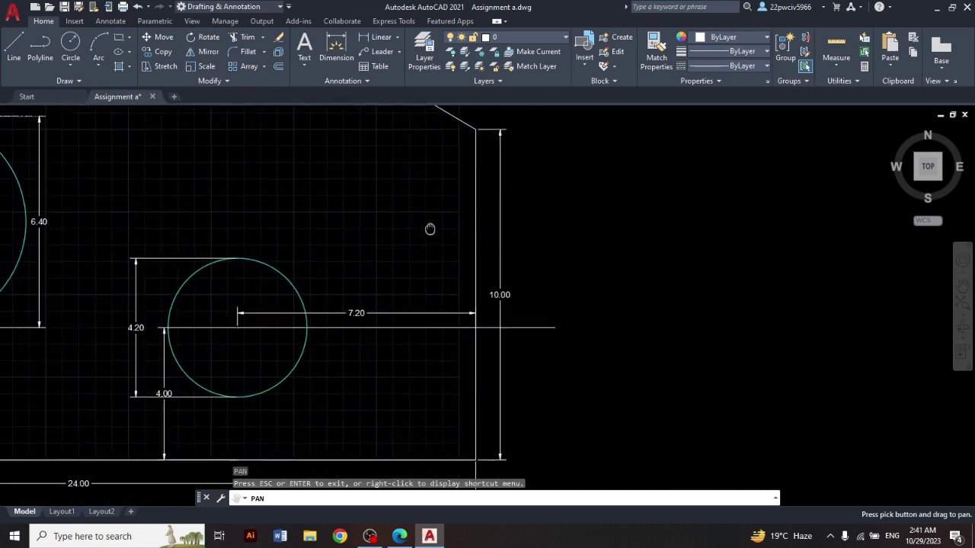
left_click_drag(449, 329, 453, 251)
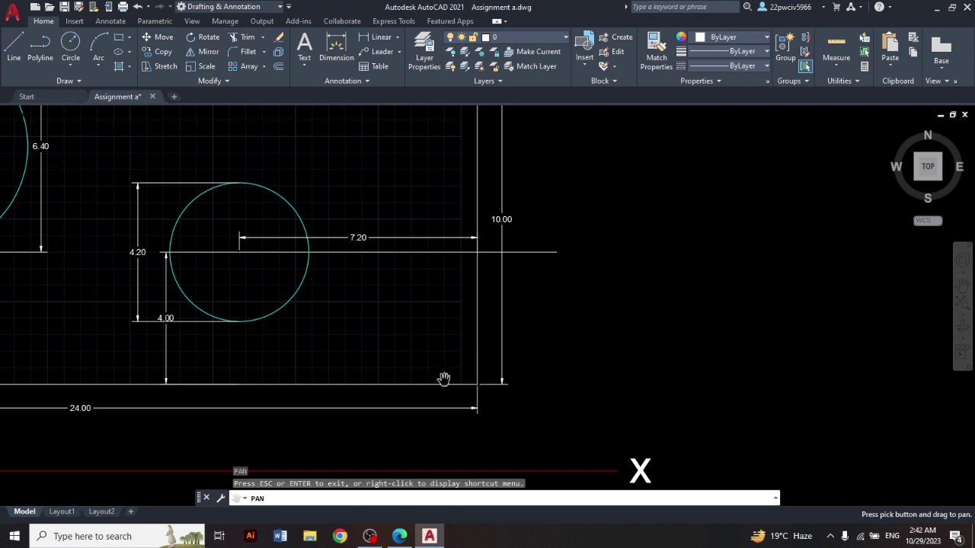
left_click_drag(405, 364, 464, 358)
left_click_drag(390, 334, 585, 336)
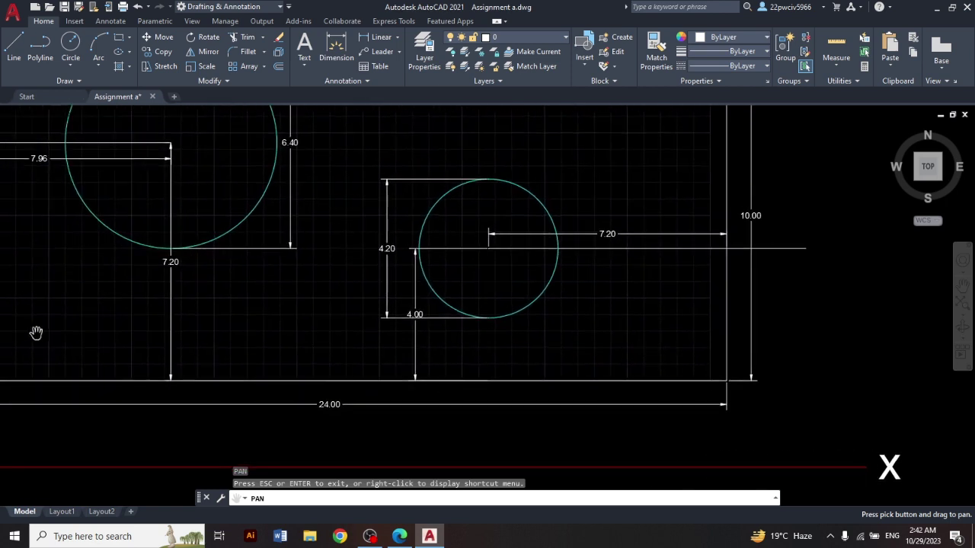
left_click_drag(151, 337, 411, 323)
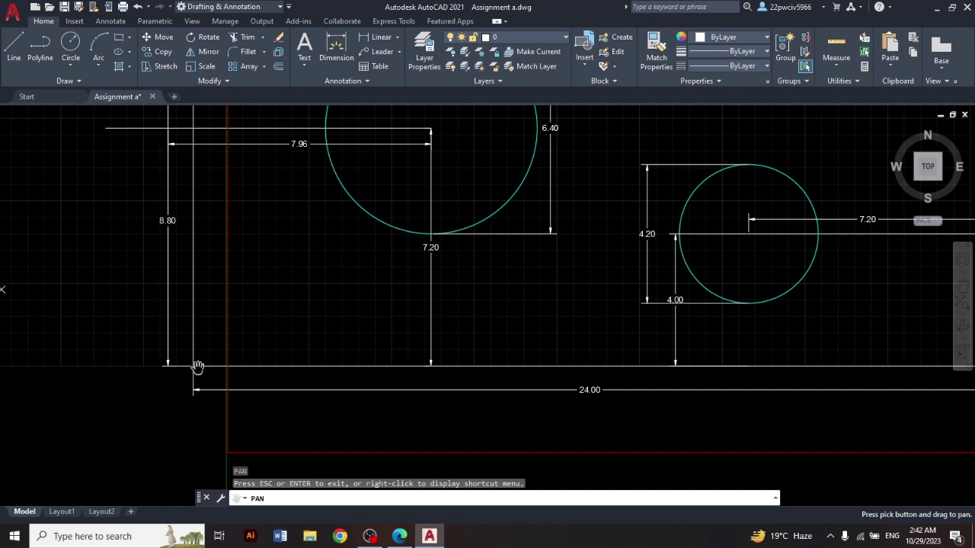
left_click_drag(208, 346, 191, 373)
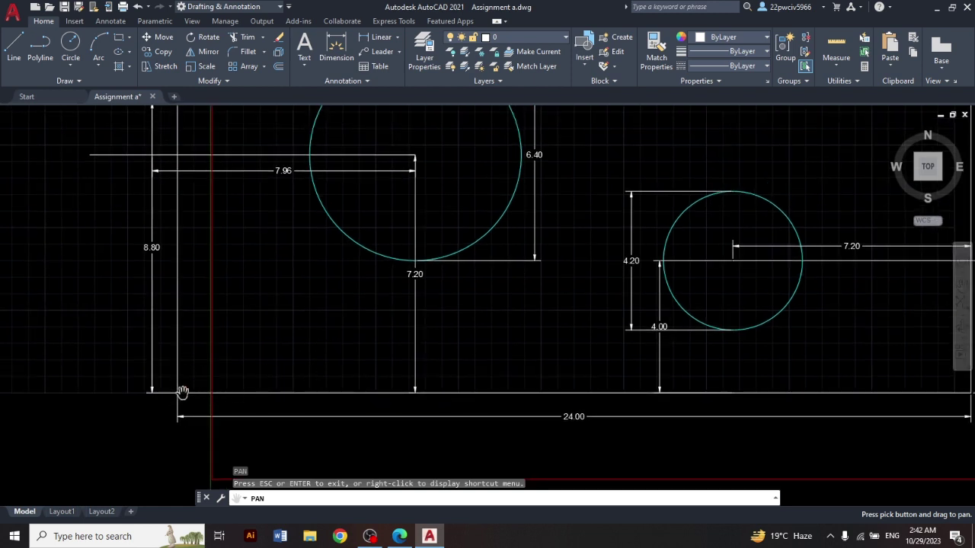
left_click_drag(386, 329, 285, 348)
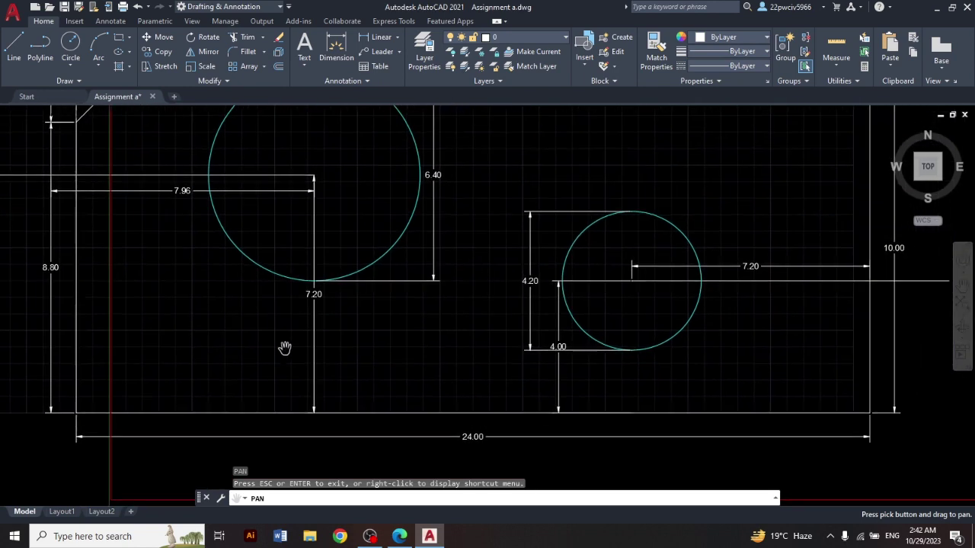
left_click_drag(403, 294, 391, 322)
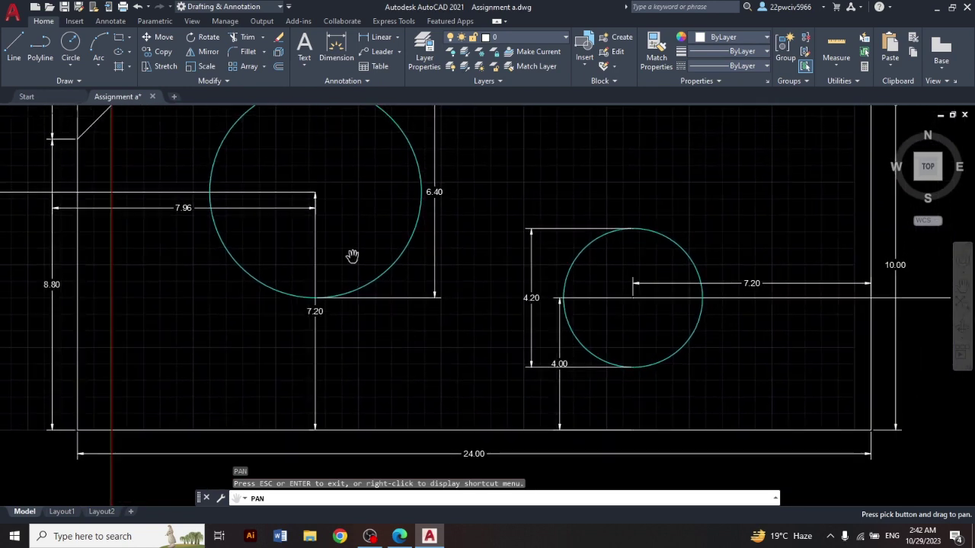
left_click_drag(352, 256, 341, 298)
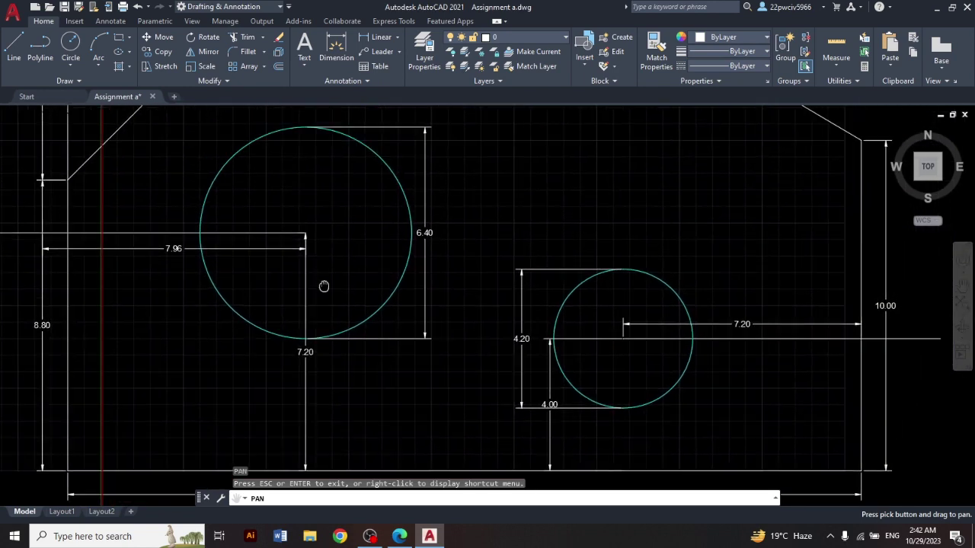
left_click(400, 537)
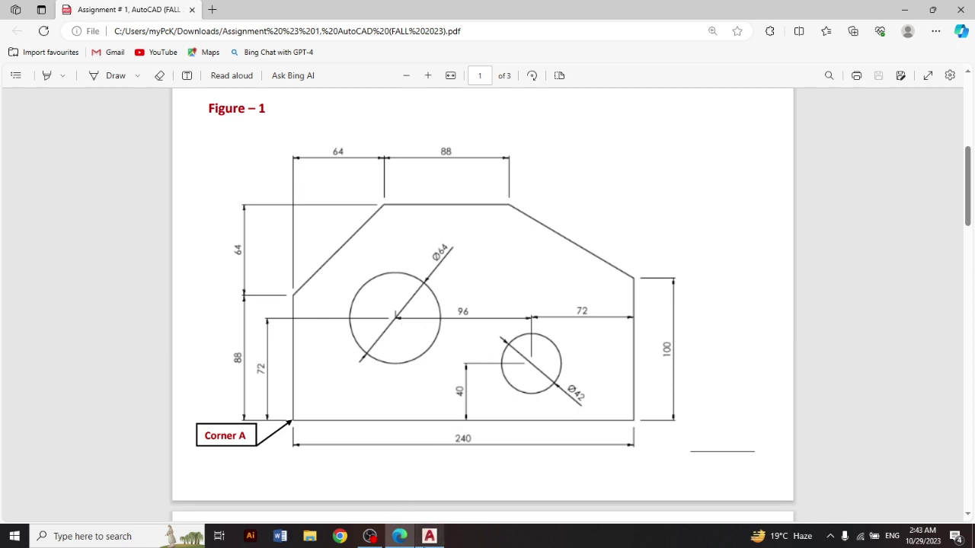
Step: Return to AutoCAD and pan right to show both circles with their 7.96, 6.40, 4.20 and 24.00 dimensions
left_click(428, 536)
left_click_drag(342, 383, 525, 352)
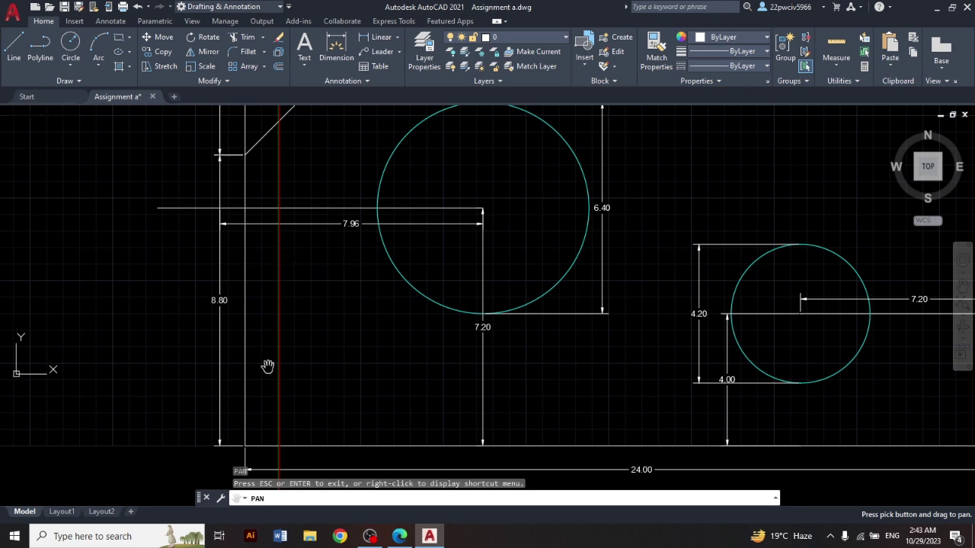
left_click(404, 539)
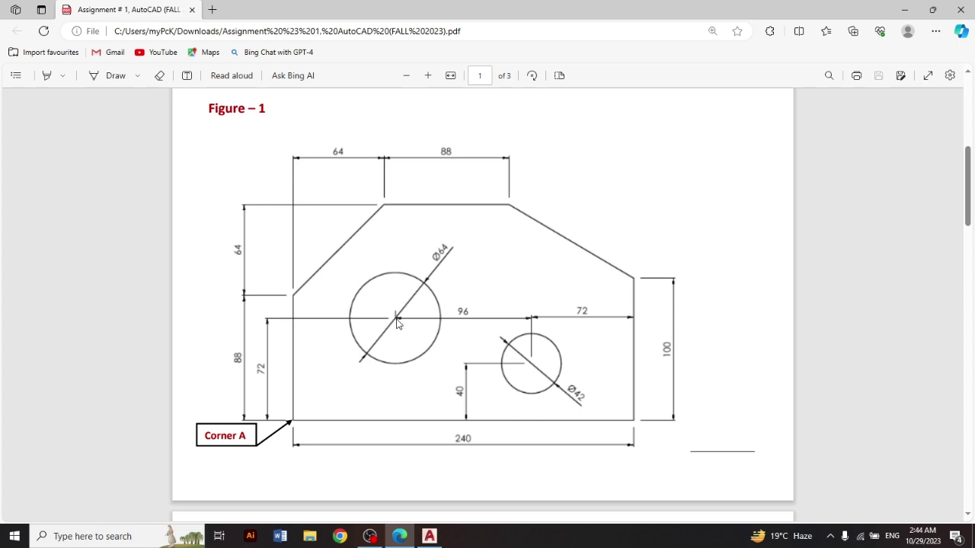
left_click(428, 538)
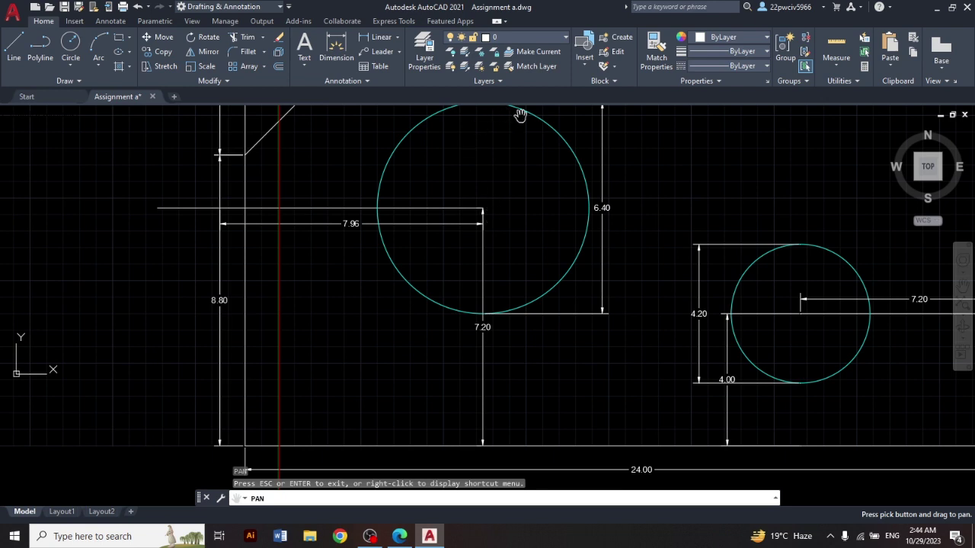
left_click(73, 68)
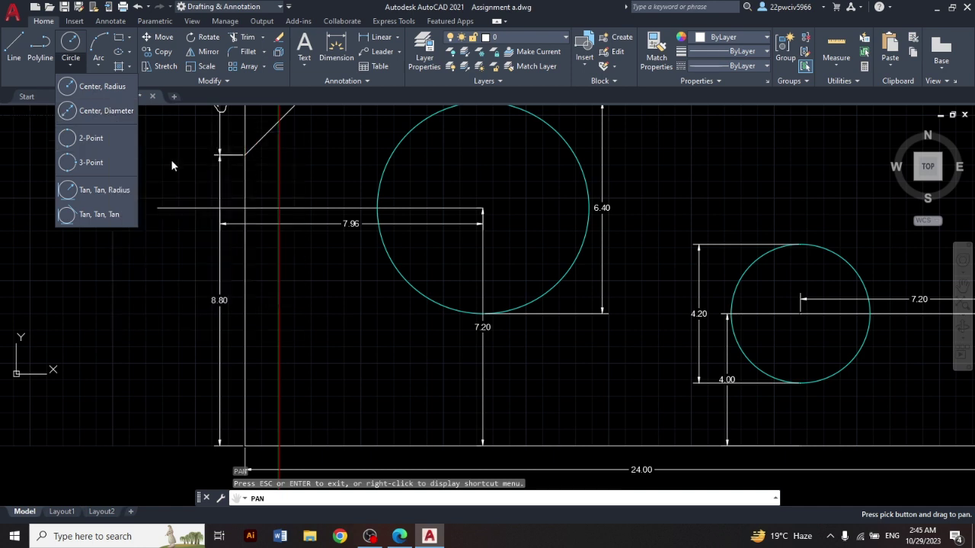
left_click(399, 536)
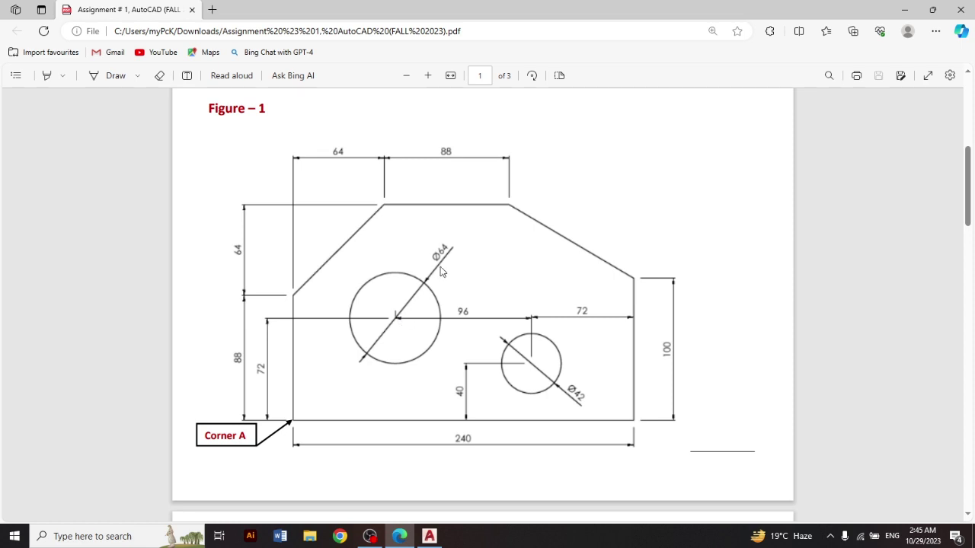
left_click(430, 536)
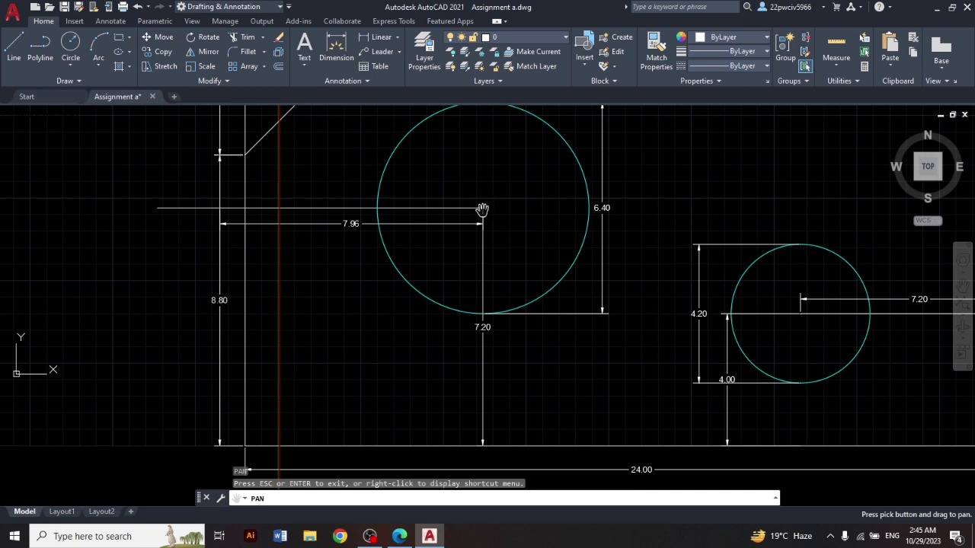
left_click(71, 65)
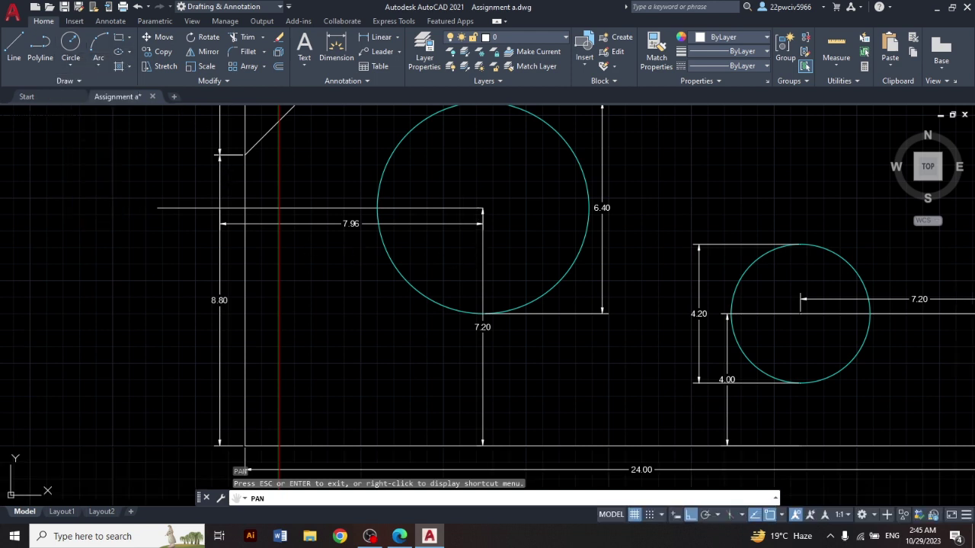
key("Escape")
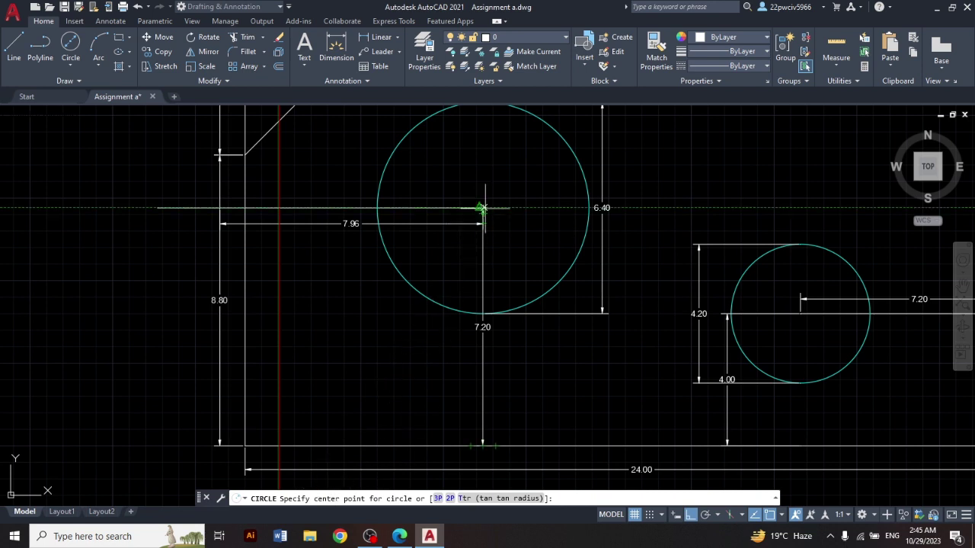
left_click(484, 207)
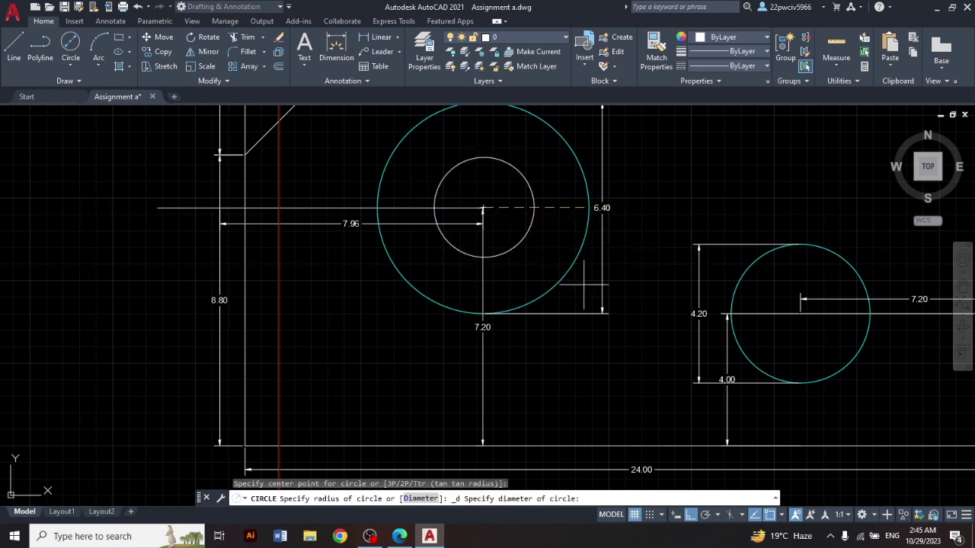
left_click(399, 537)
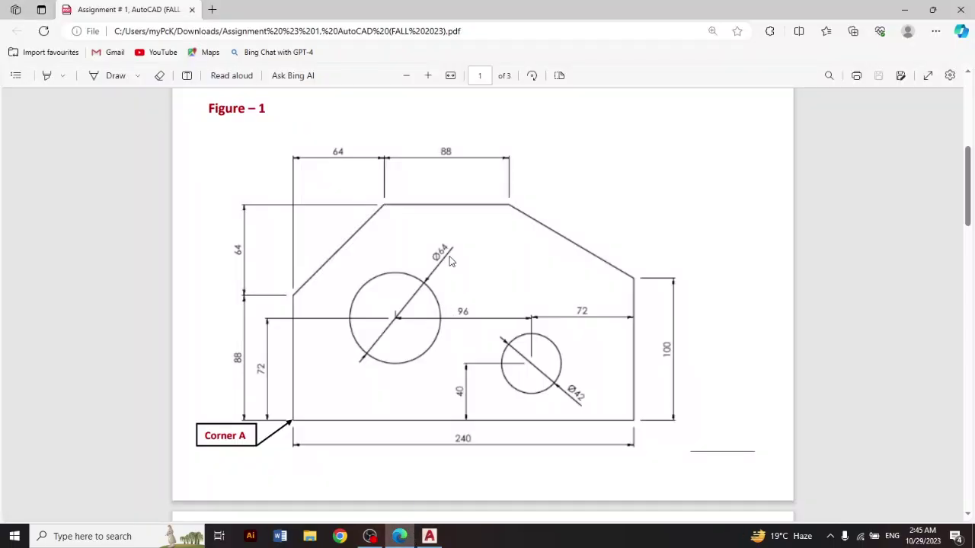
left_click(429, 536)
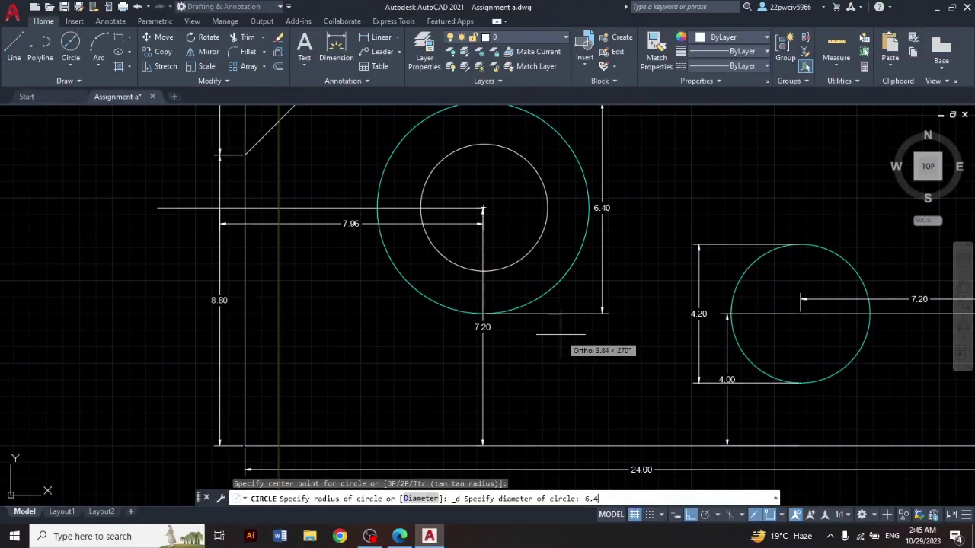
key("Return")
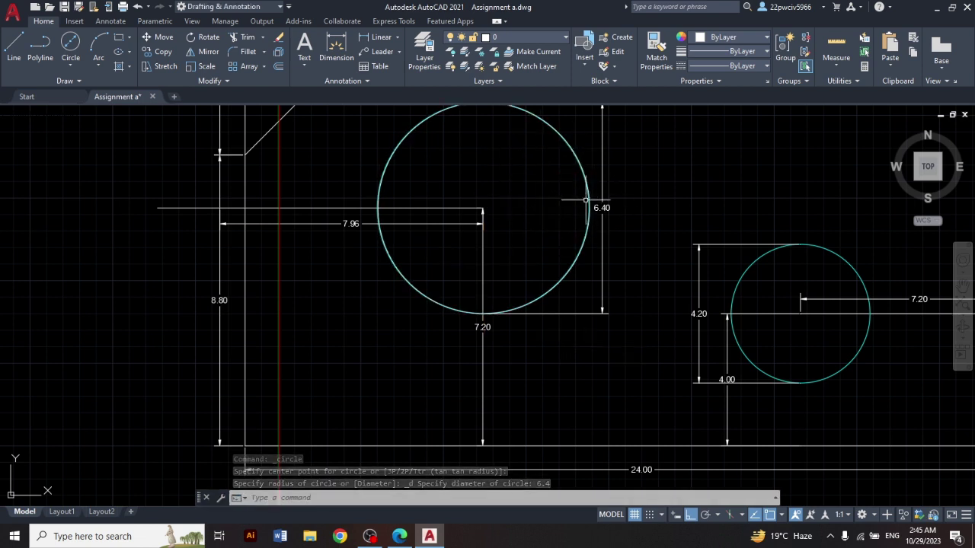
key("ctrl+z")
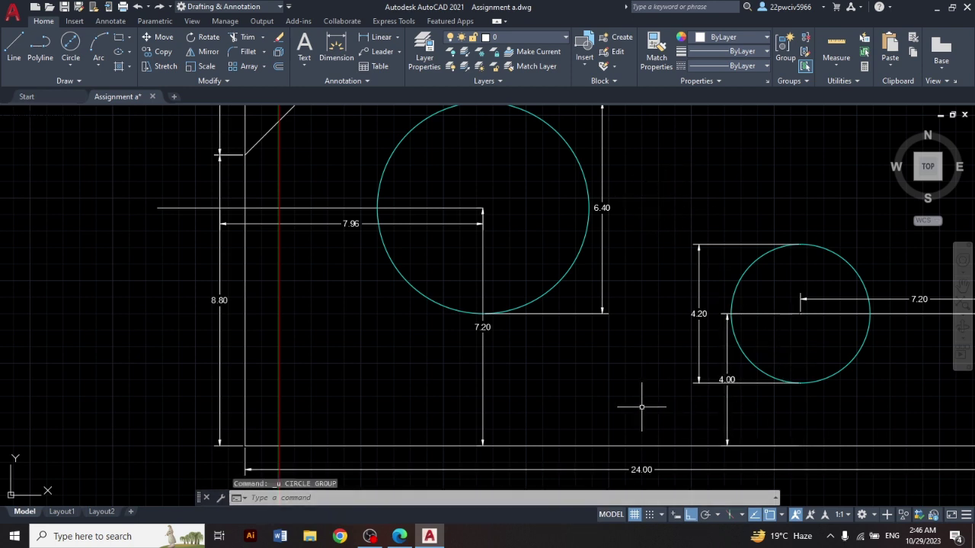
Step: Pan (P) to bring the smaller circle and the plate's right edge into view
type("p")
key("Return")
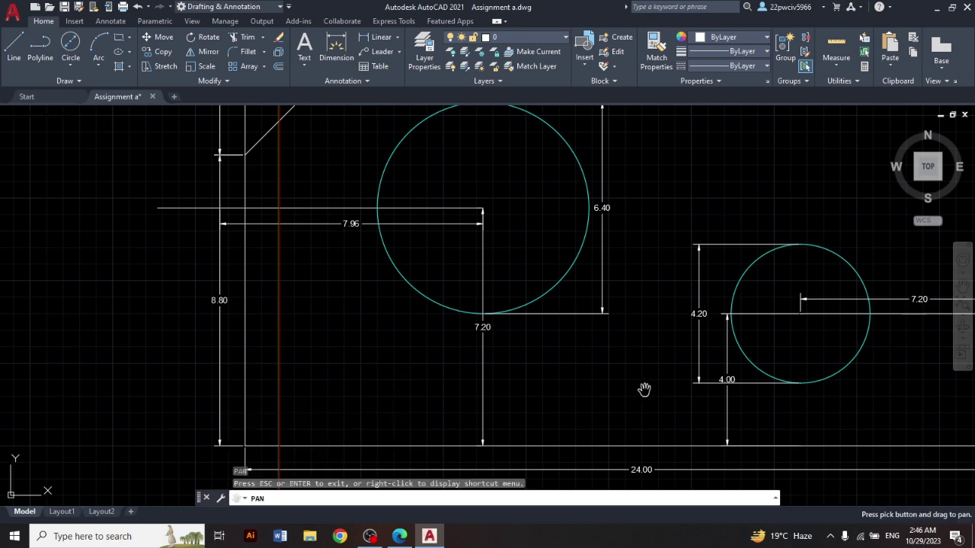
mouse_move(615, 369)
left_mouse_down()
mouse_move(490, 359)
mouse_move(412, 300)
left_mouse_up()
left_click_drag(779, 348, 709, 355)
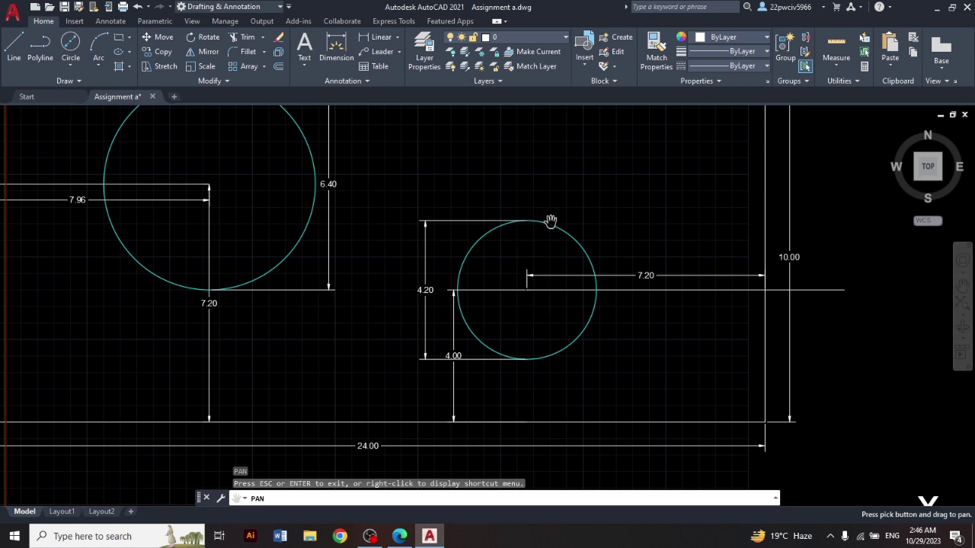
Step: Glance at circle options and Figure-1, then zoom extents to show the whole dimensioned plate
left_click(73, 61)
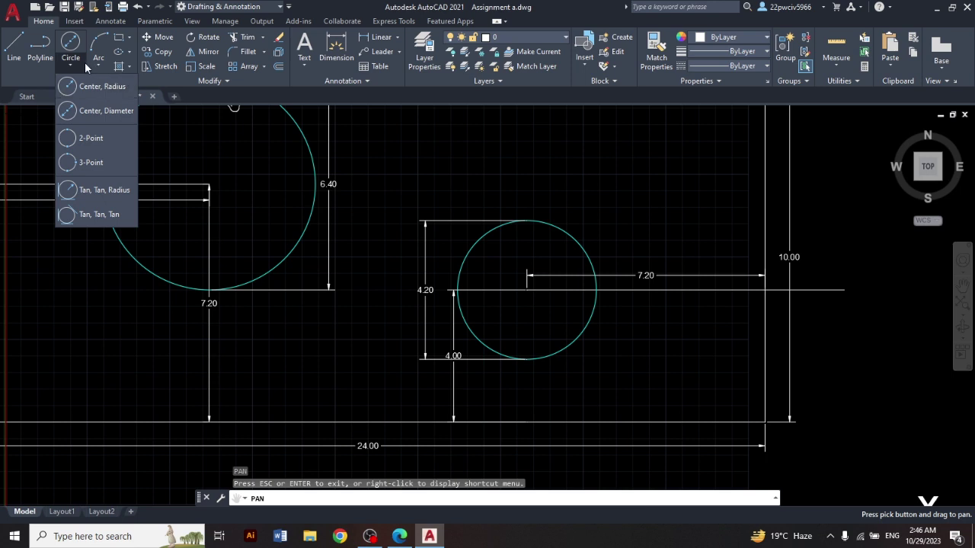
left_click(527, 294)
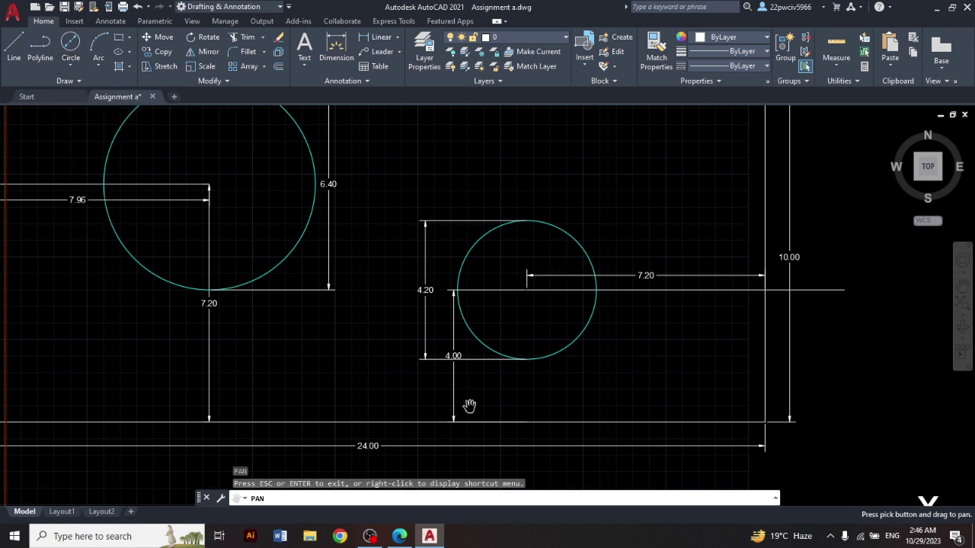
left_click(398, 536)
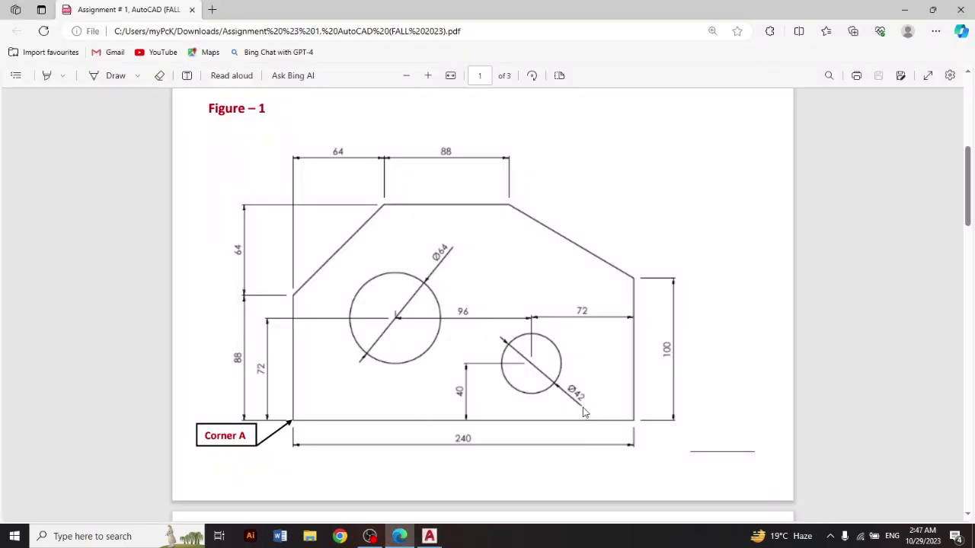
left_click(429, 536)
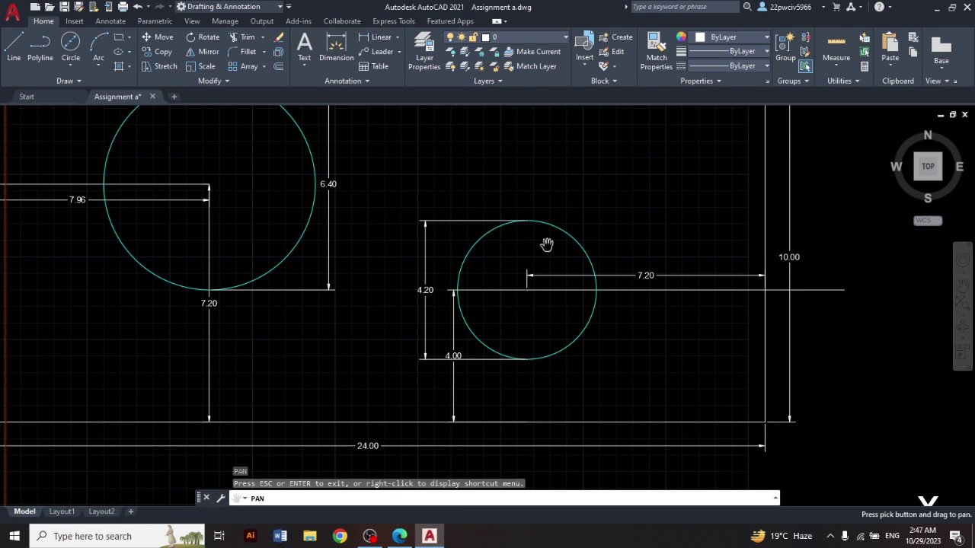
middle_click(415, 298)
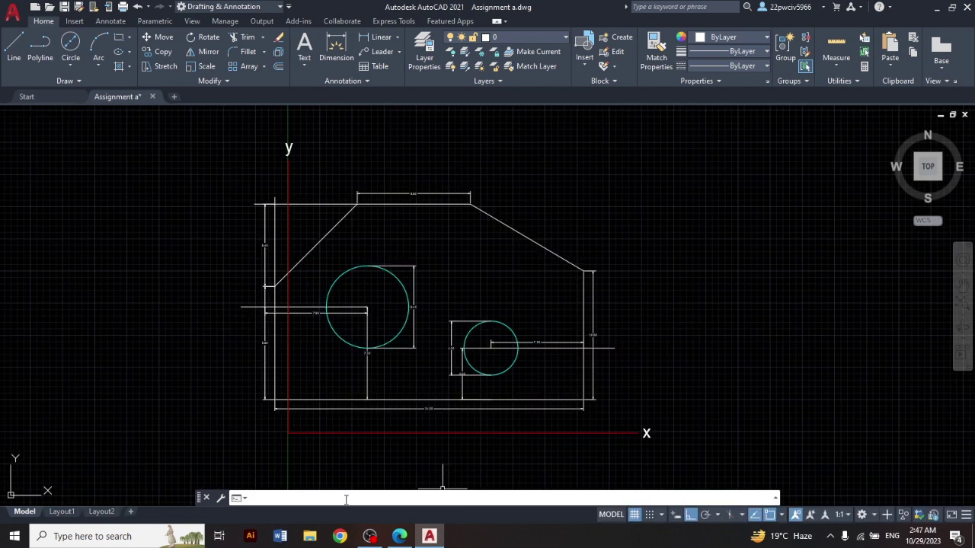
Step: Dimension the right sloped edge's horizontal run, placing the dimension above the edge
type("dim")
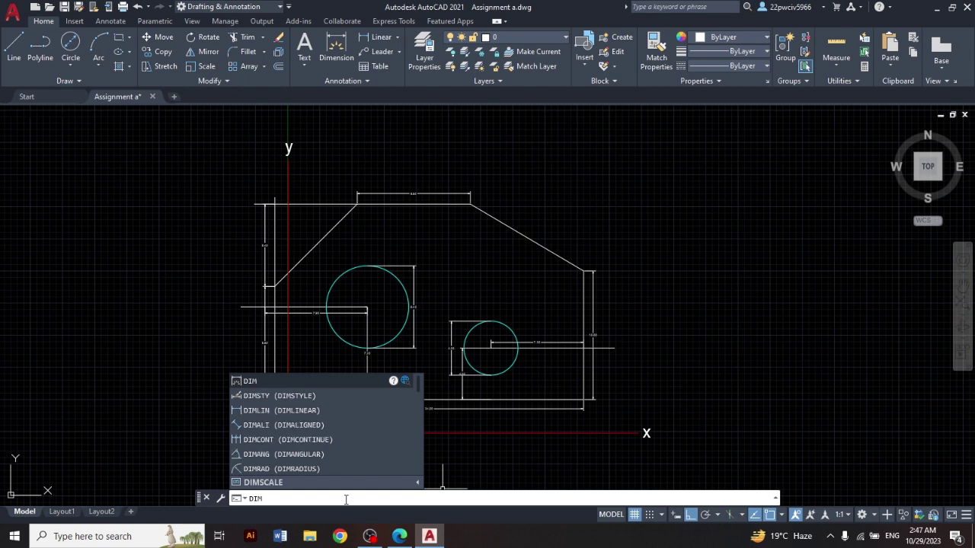
type("en")
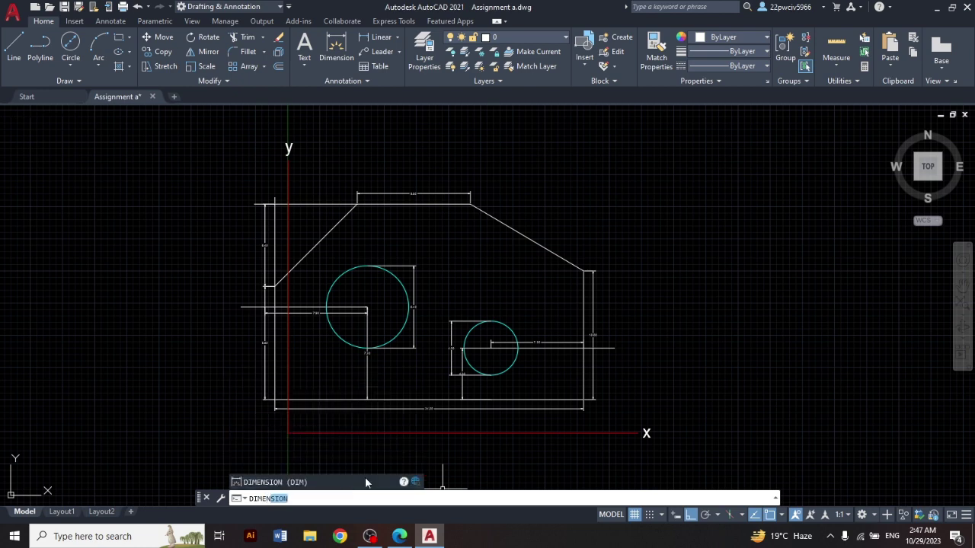
key("Return")
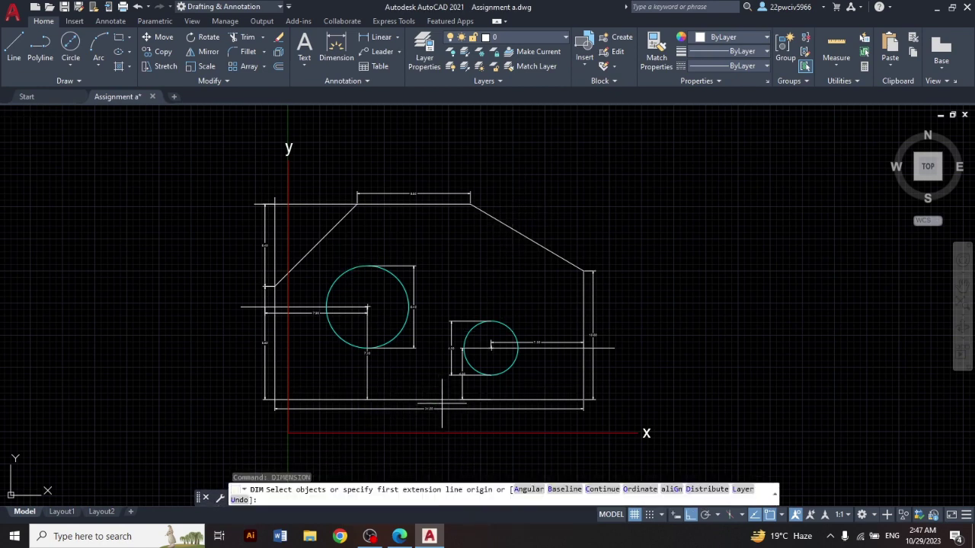
left_click(500, 220)
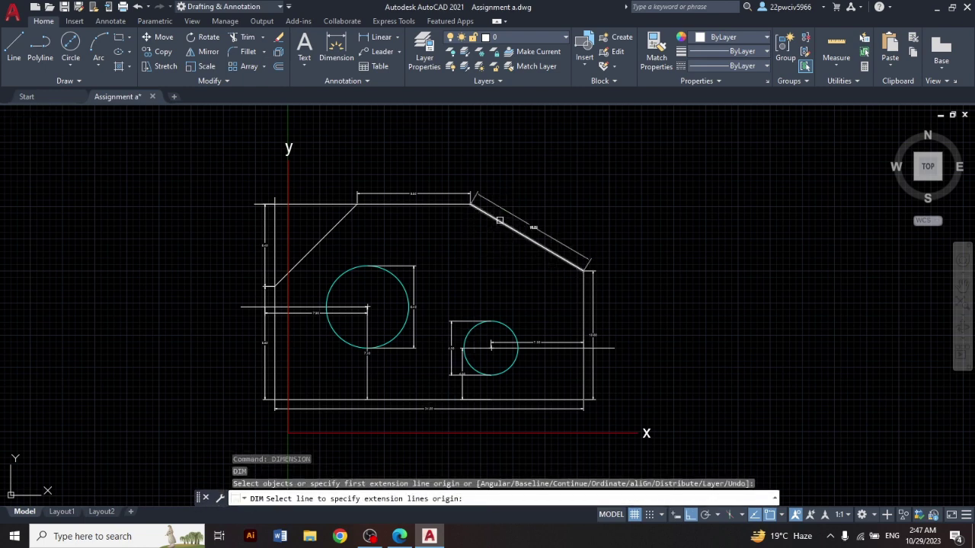
key("Return")
key("Return")
key("Return")
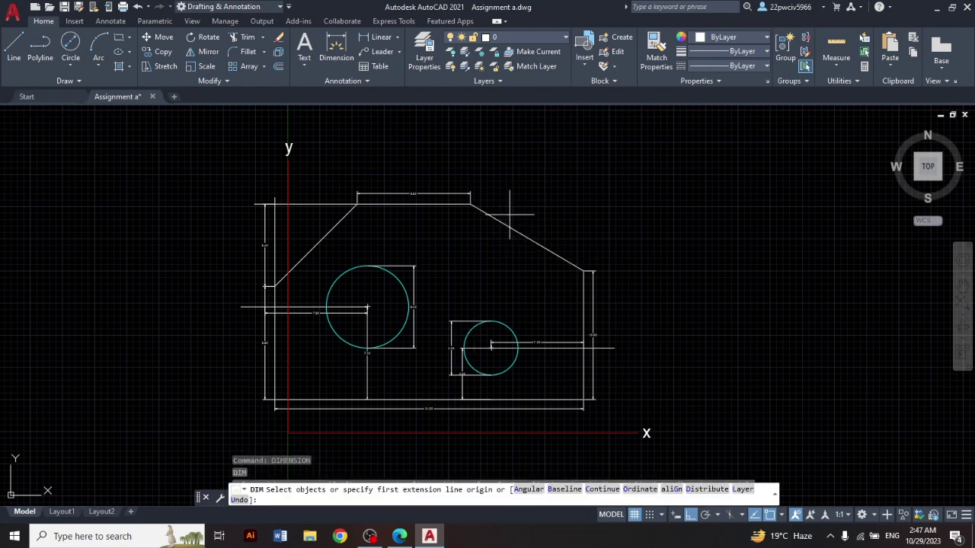
key("Return")
key("Return")
key("Return")
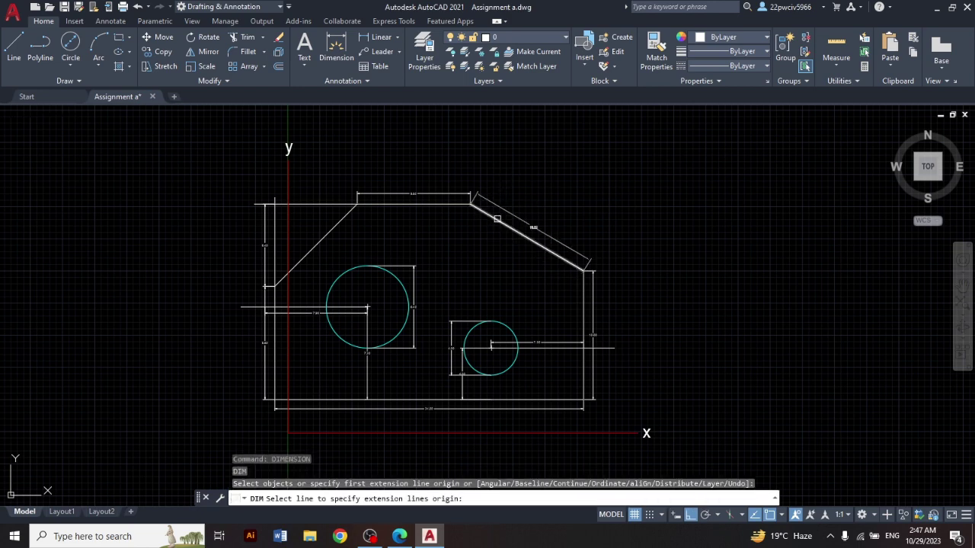
left_click(500, 216)
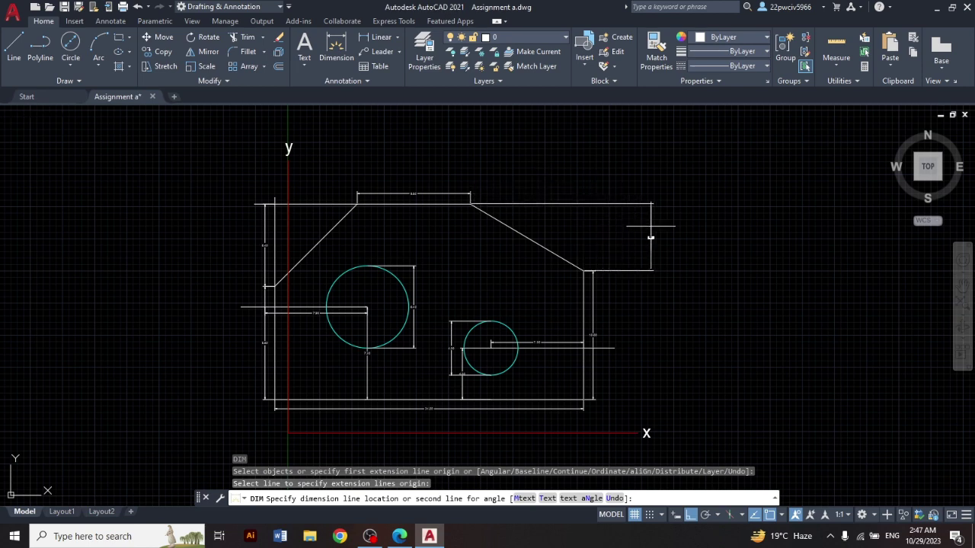
left_click(540, 194)
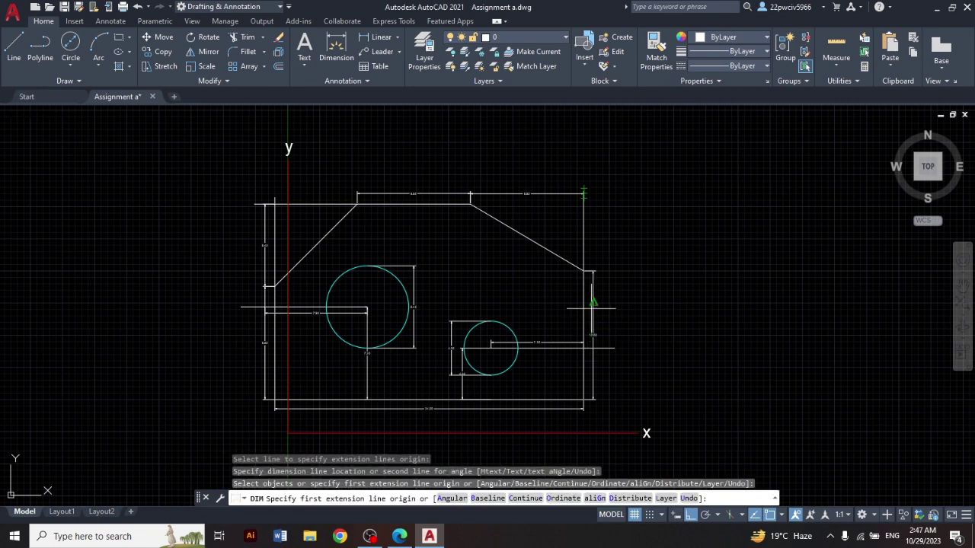
Step: Add a vertical dimension for the plate's right edge, then undo both dimensions
key("Return")
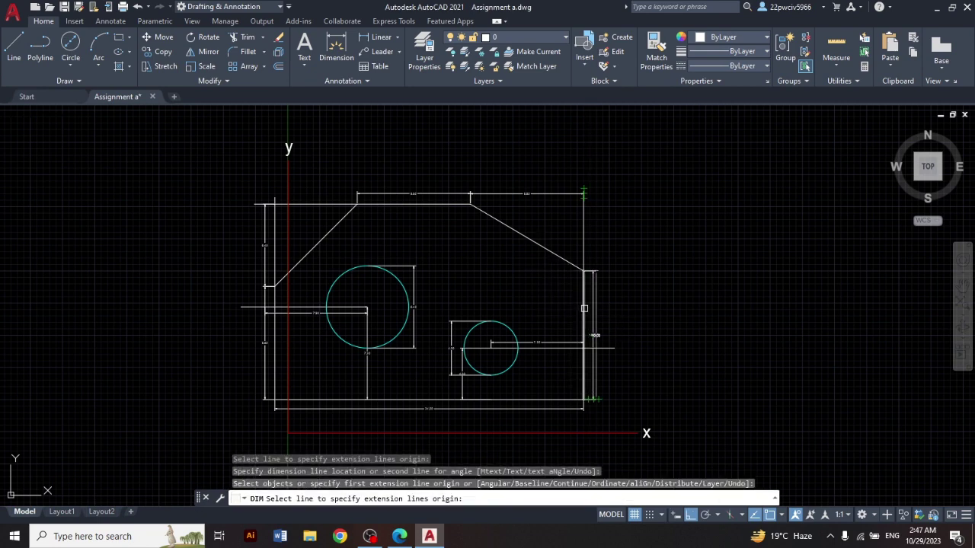
left_click(584, 308)
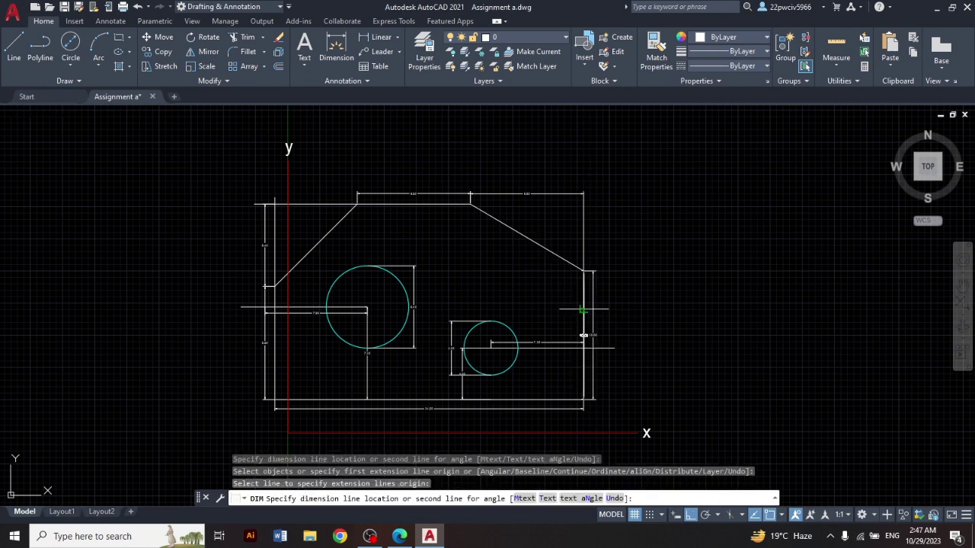
left_click(710, 336)
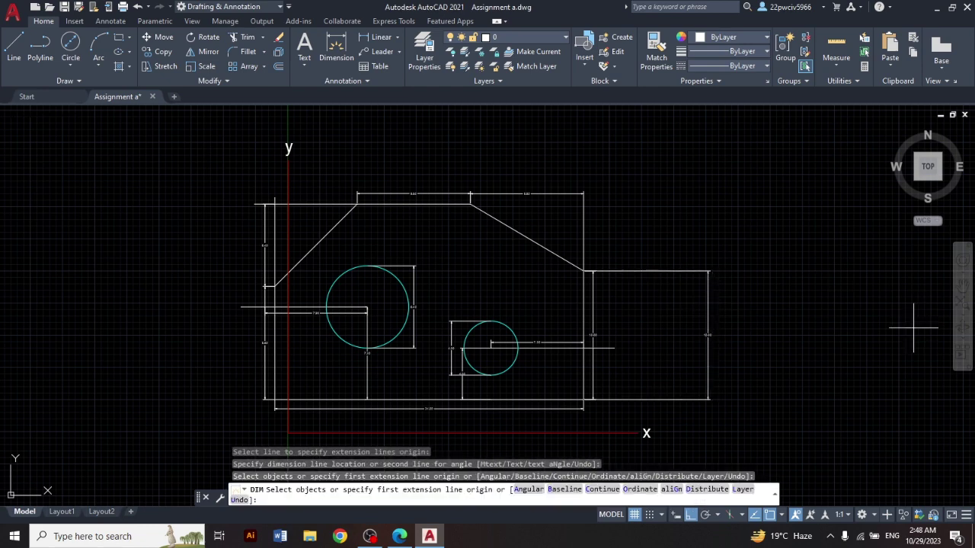
key("ctrl+z")
key("ctrl+z")
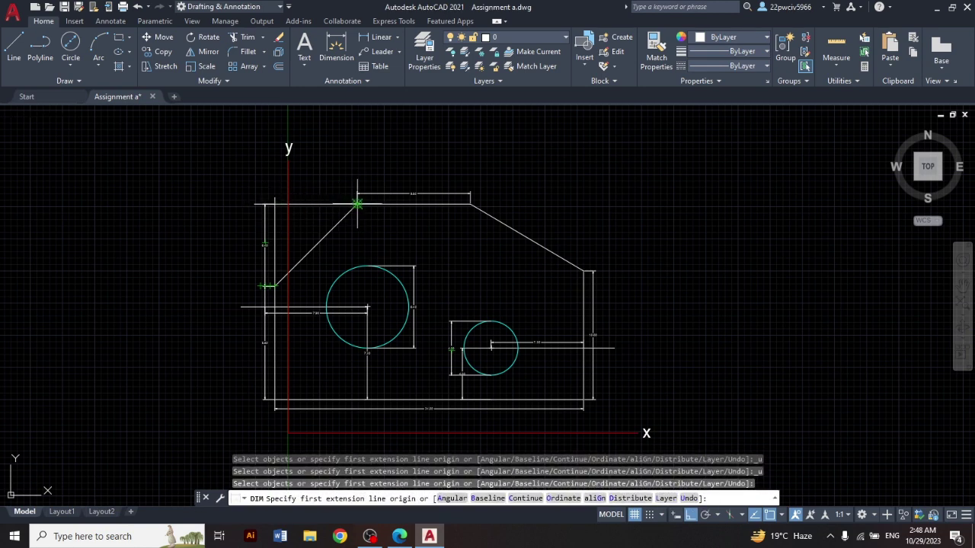
Step: Try DIM's U (undo) option to remove the last dimensioning steps
key("Return")
type("u")
key("Return")
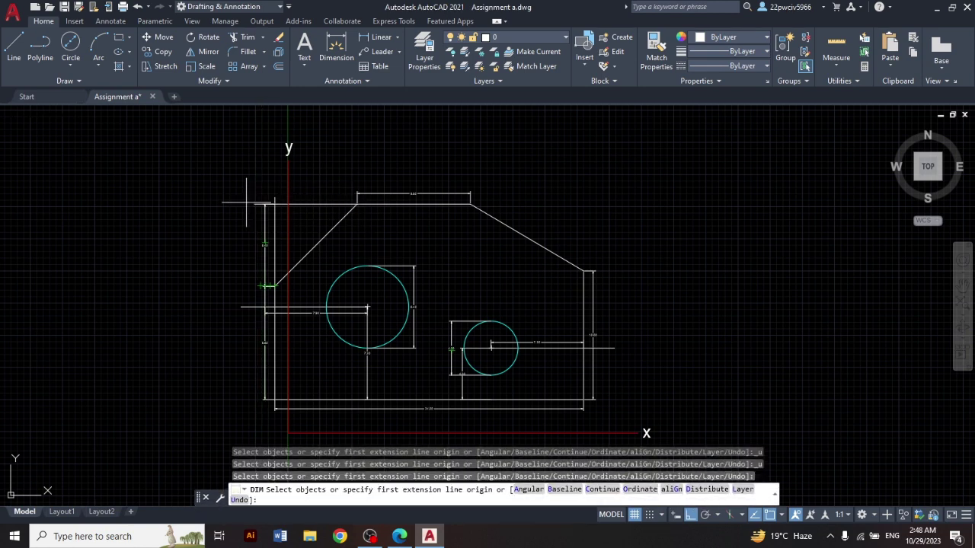
key("Return")
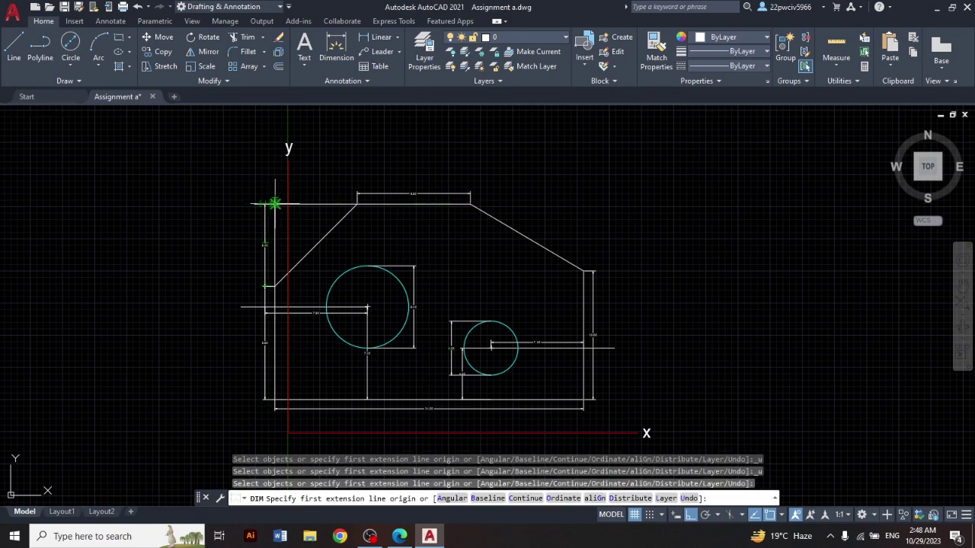
left_click(275, 203)
key("ctrl+z")
Step: Cancel the DIM command, leaving the command line idle
key("Escape")
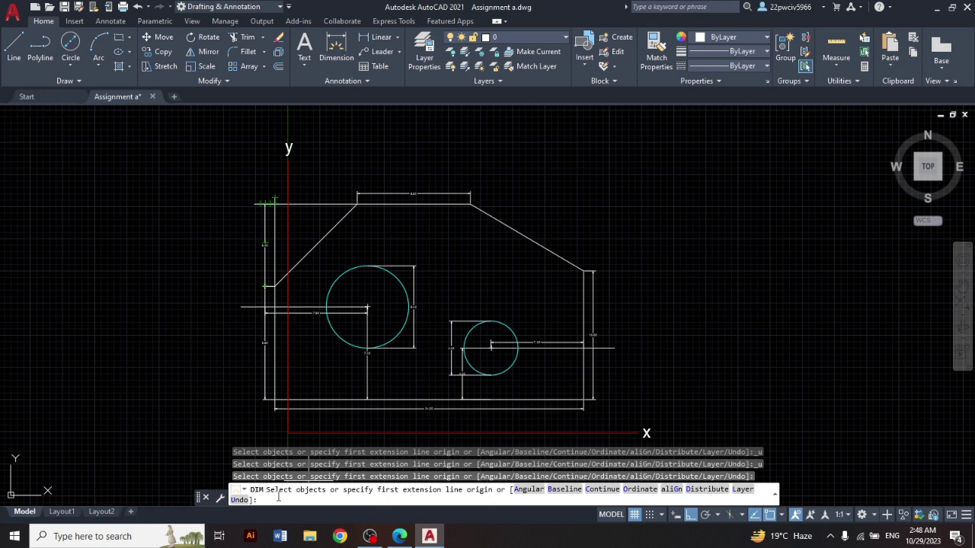
key("Return")
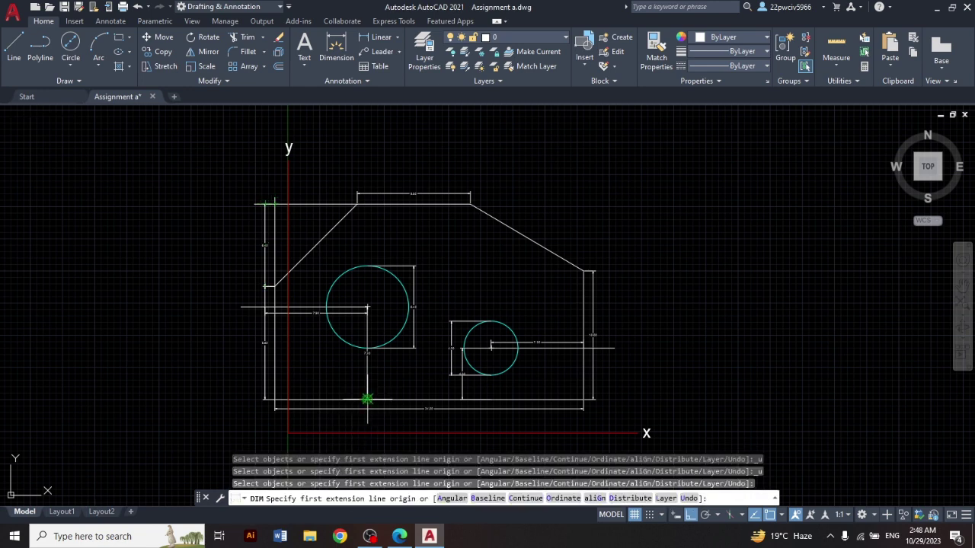
key("Return")
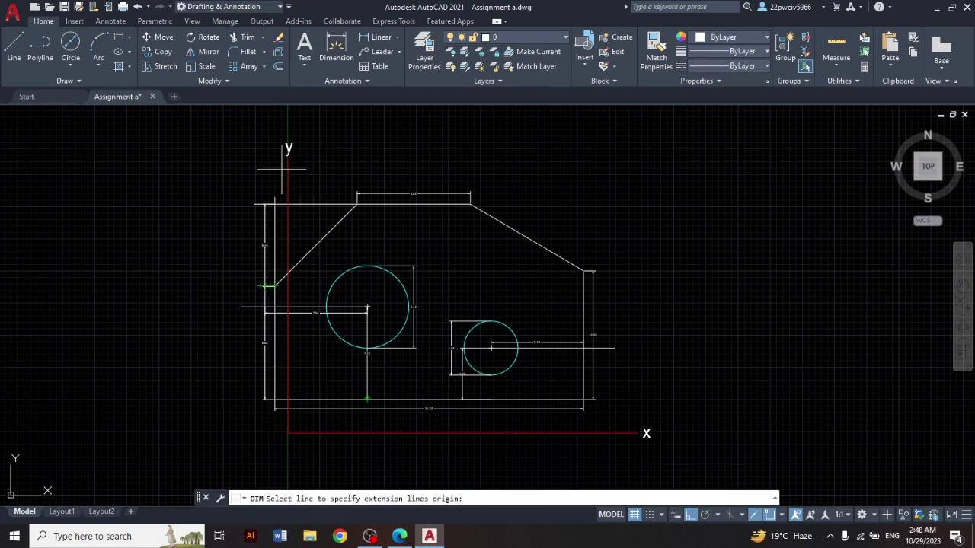
key("Escape")
key("Return")
key("Escape")
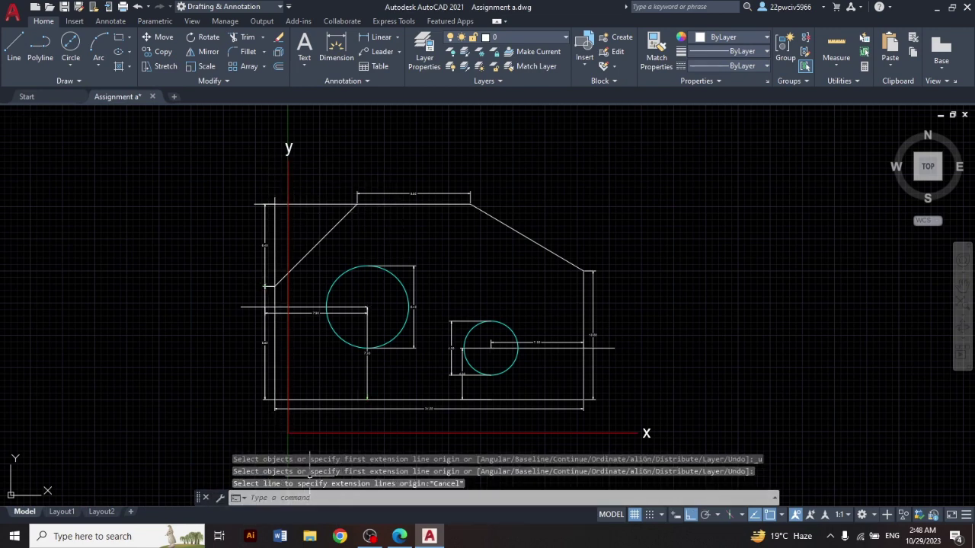
Step: Zoom in and add the 6.40 horizontal dimension above the plate's top-left edge
scroll(307, 204, "up", 2)
scroll(307, 204, "up", 2)
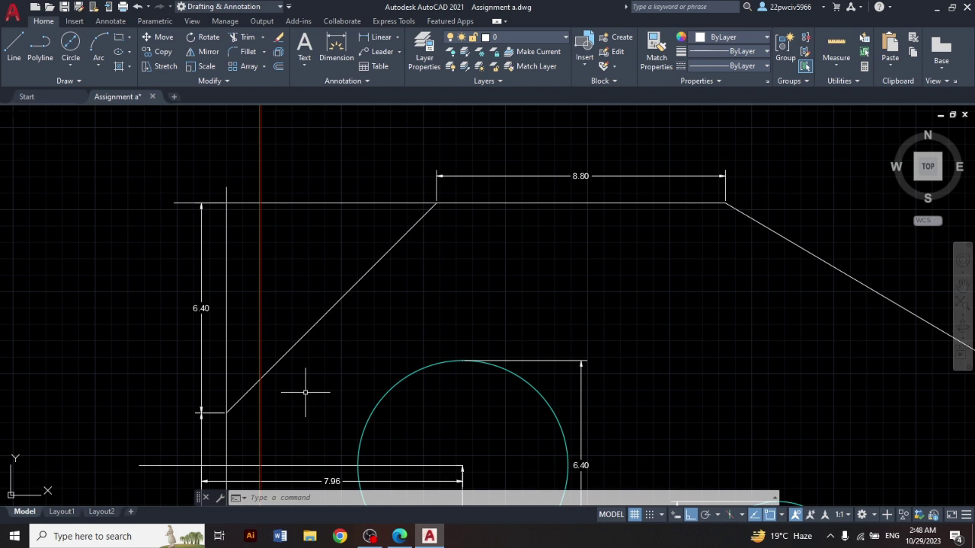
type("dln")
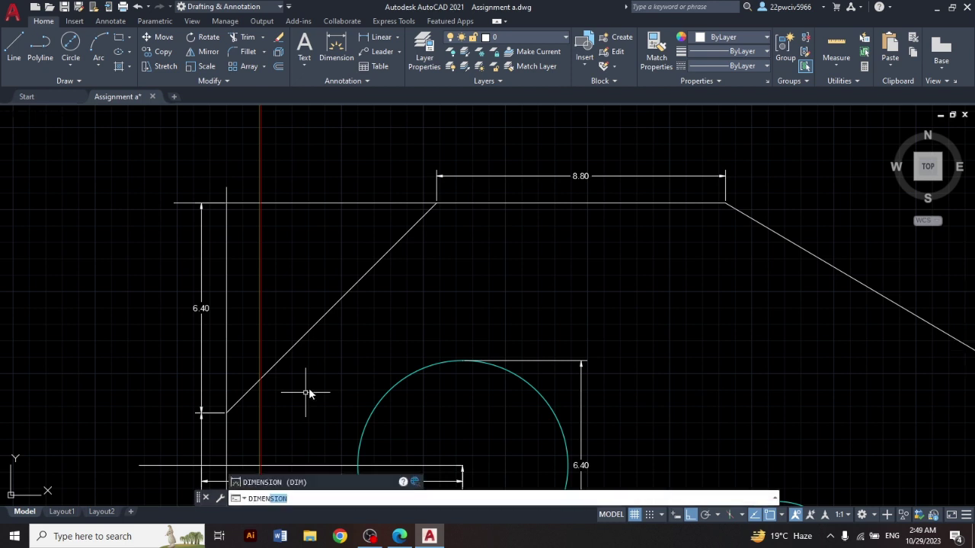
key("Return")
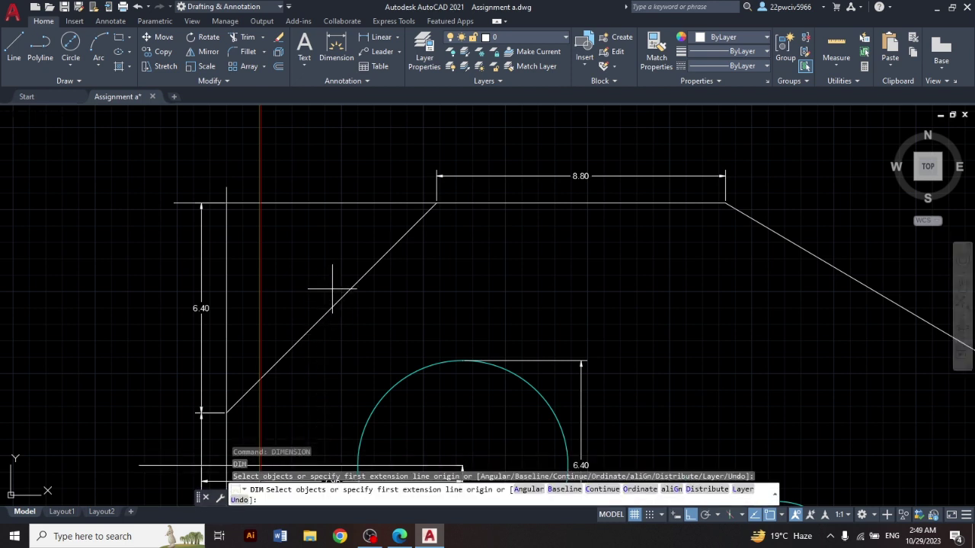
left_click(436, 203)
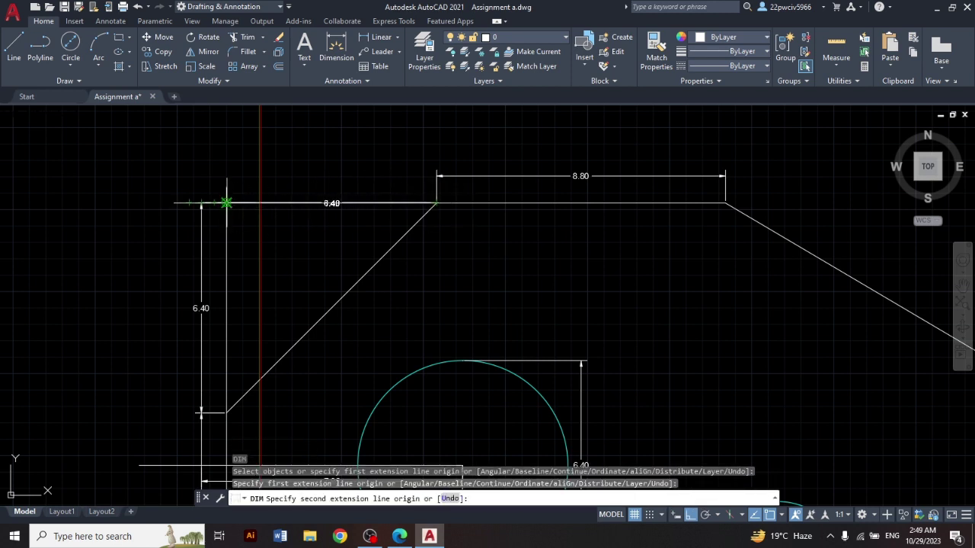
left_click(226, 203)
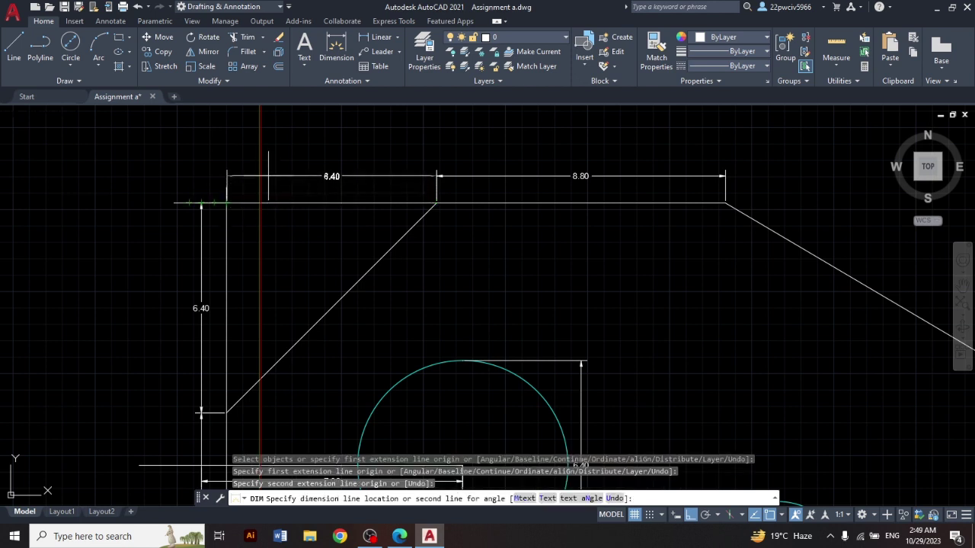
left_click(268, 176)
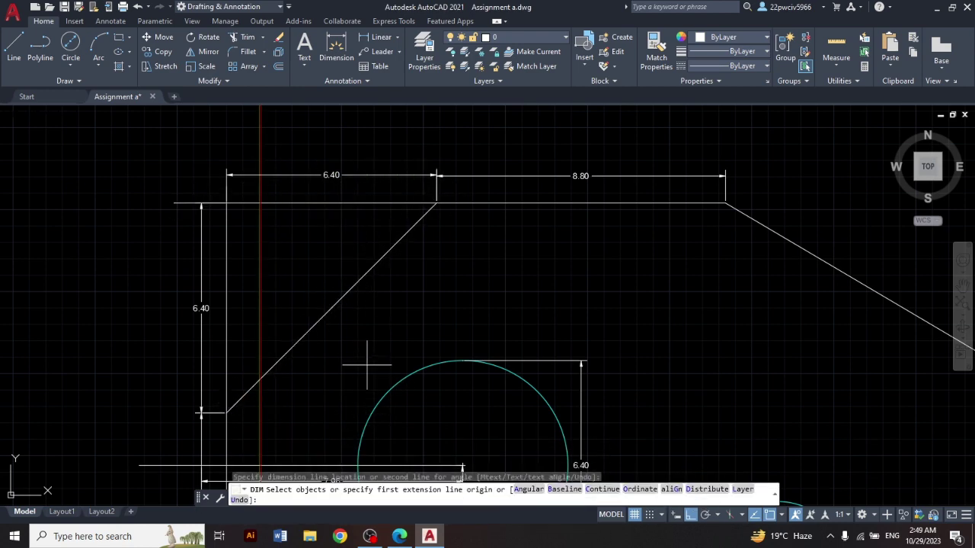
key("Return")
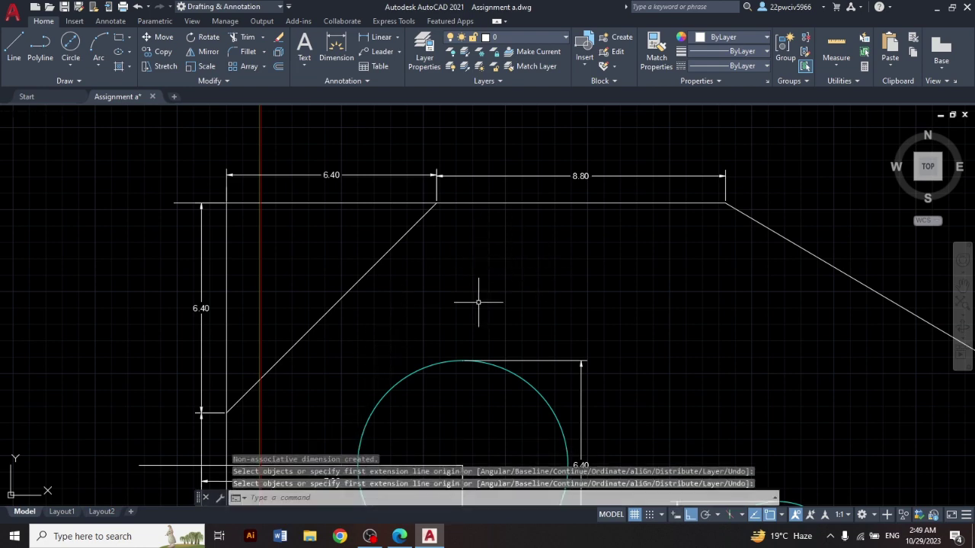
scroll(470, 300, "down", 2)
scroll(488, 331, "down", 2)
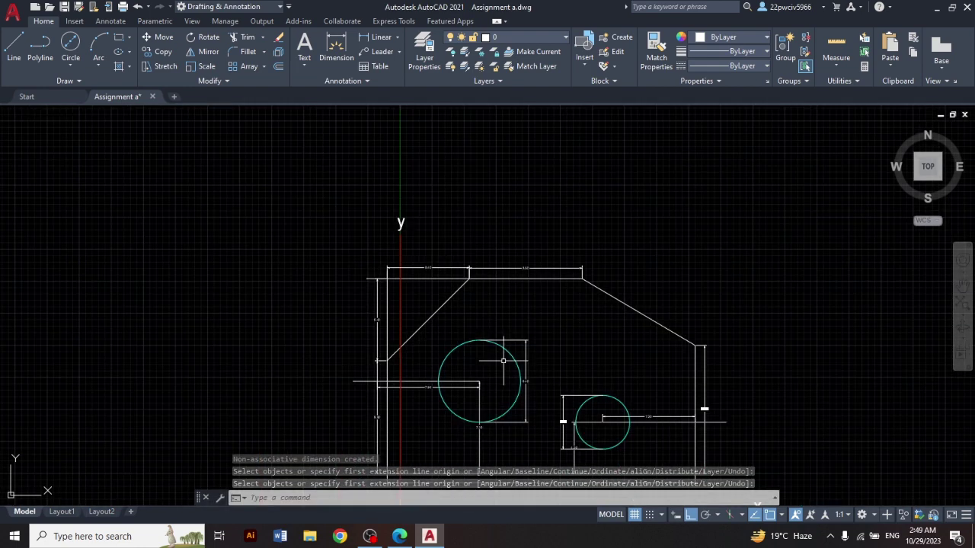
scroll(497, 365, "down", 2)
scroll(533, 419, "up", 2)
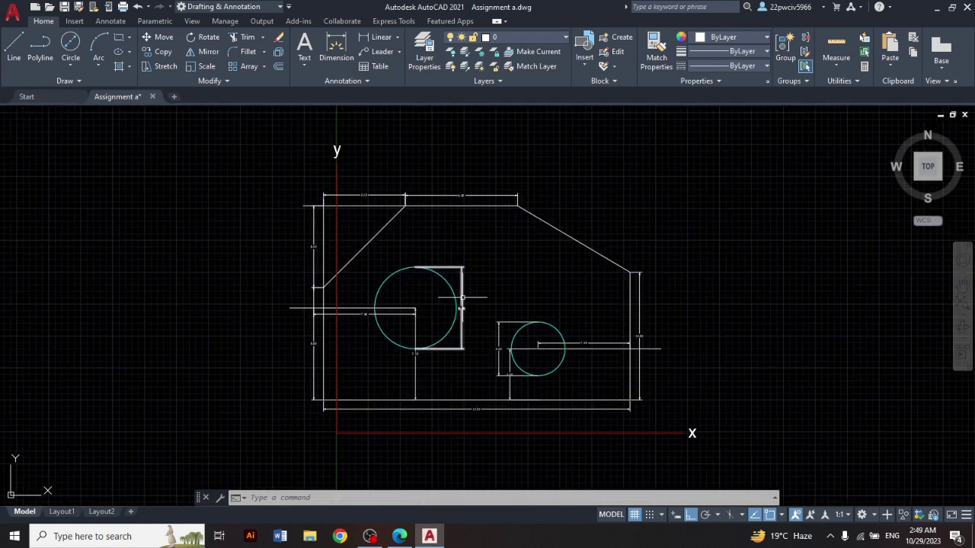